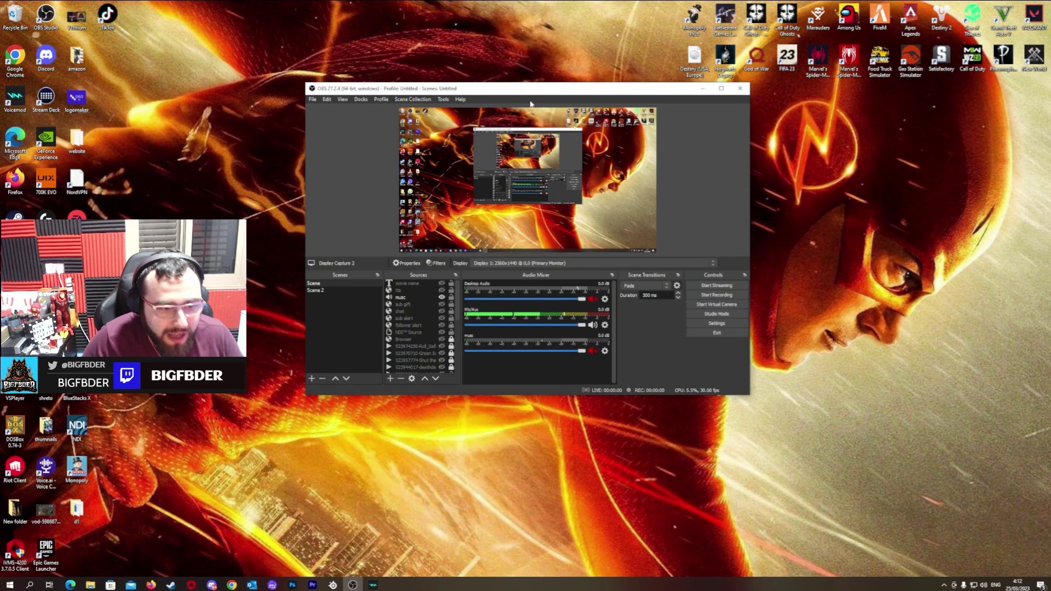
Nudge the OBS window right and then progressively lower with several small title-bar drags.
{"action": "left_click_drag", "start_coordinate": [529, 91], "coordinate": [553, 95]}
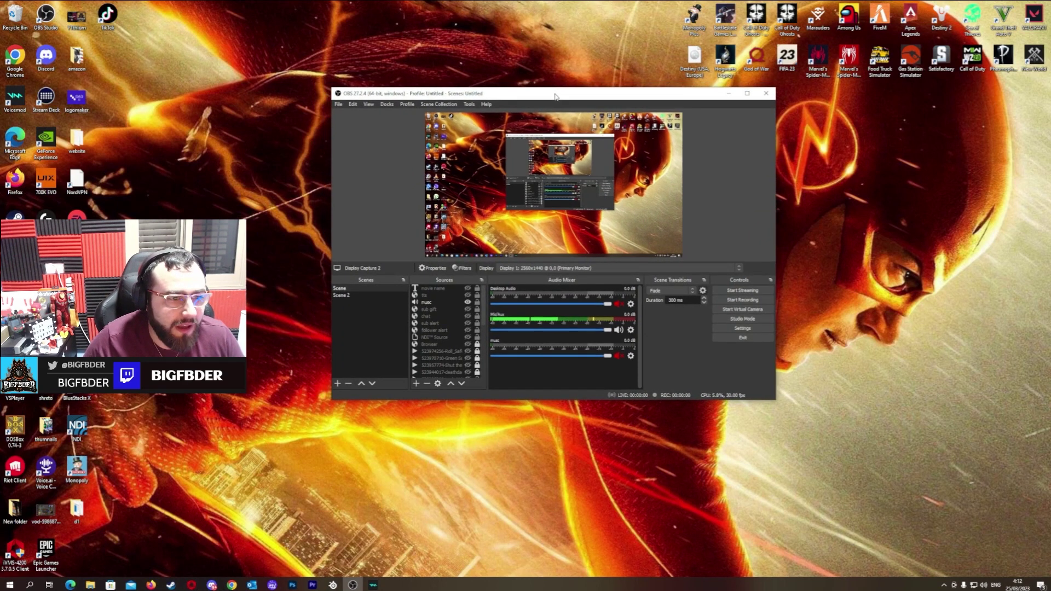
{"action": "left_click_drag", "start_coordinate": [553, 94], "coordinate": [551, 96]}
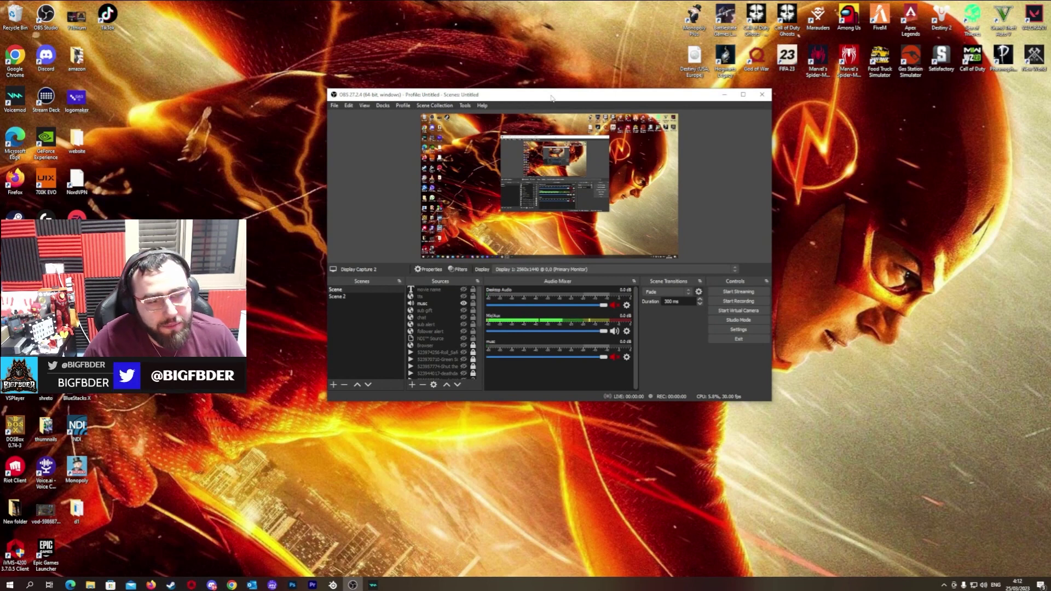
{"action": "left_click_drag", "start_coordinate": [550, 96], "coordinate": [550, 105]}
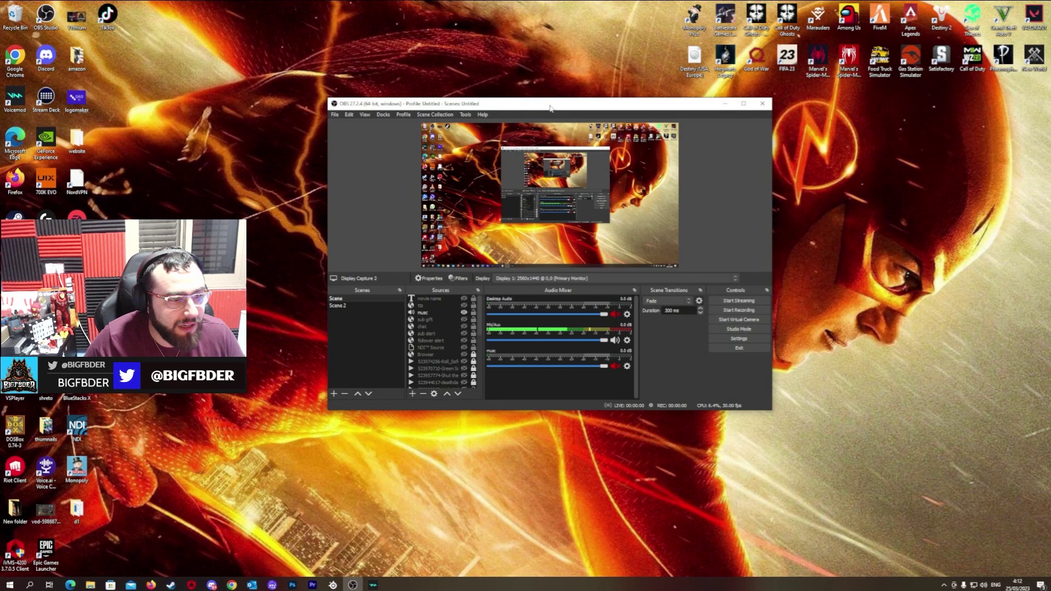
{"action": "left_click_drag", "start_coordinate": [552, 107], "coordinate": [550, 111]}
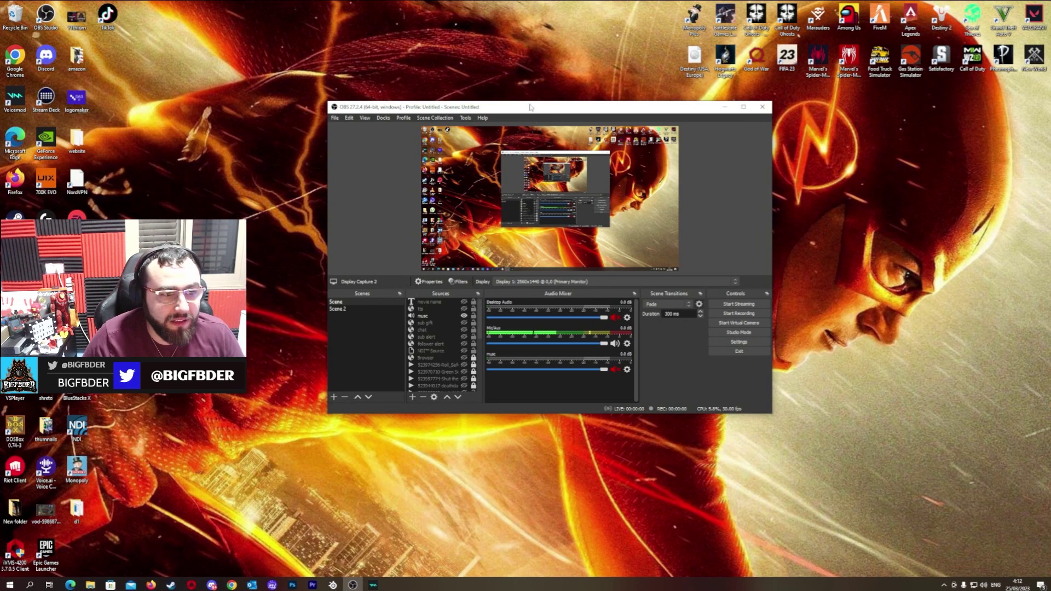
{"action": "left_click_drag", "start_coordinate": [530, 107], "coordinate": [529, 115]}
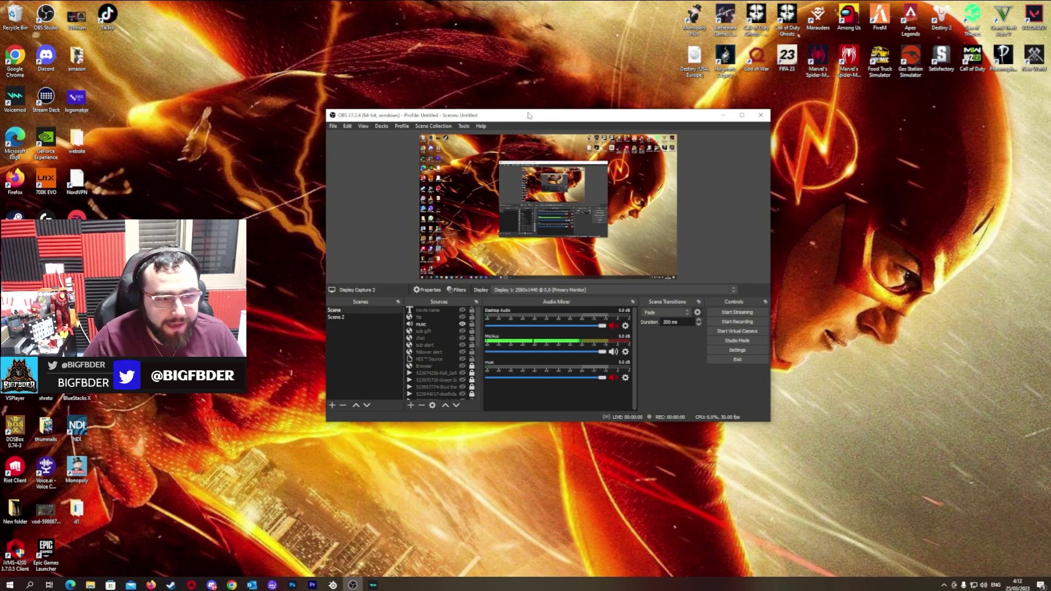
{"action": "left_click", "coordinate": [464, 127]}
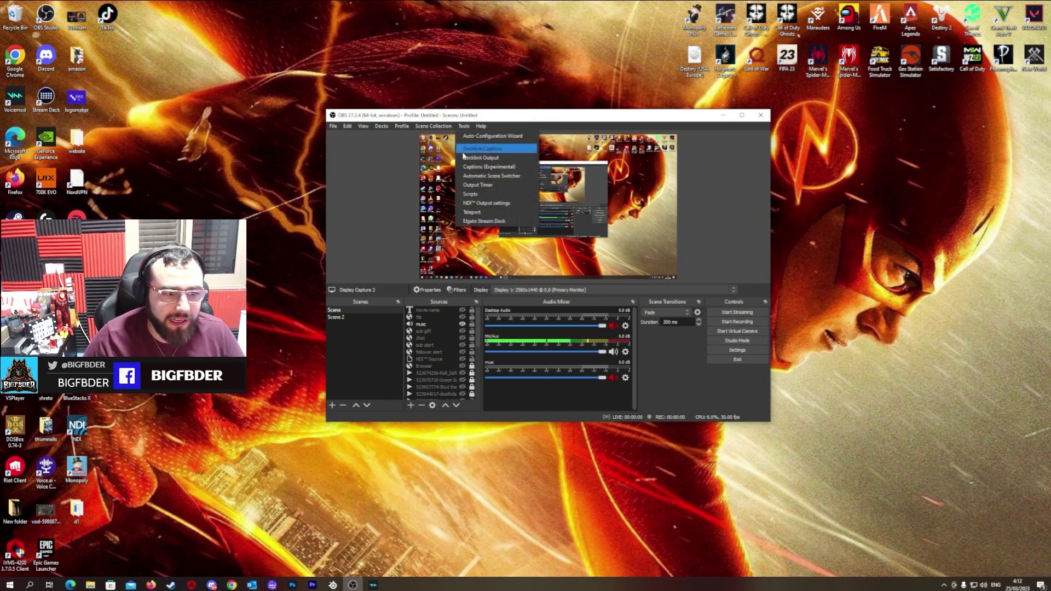
{"action": "left_click", "coordinate": [499, 205]}
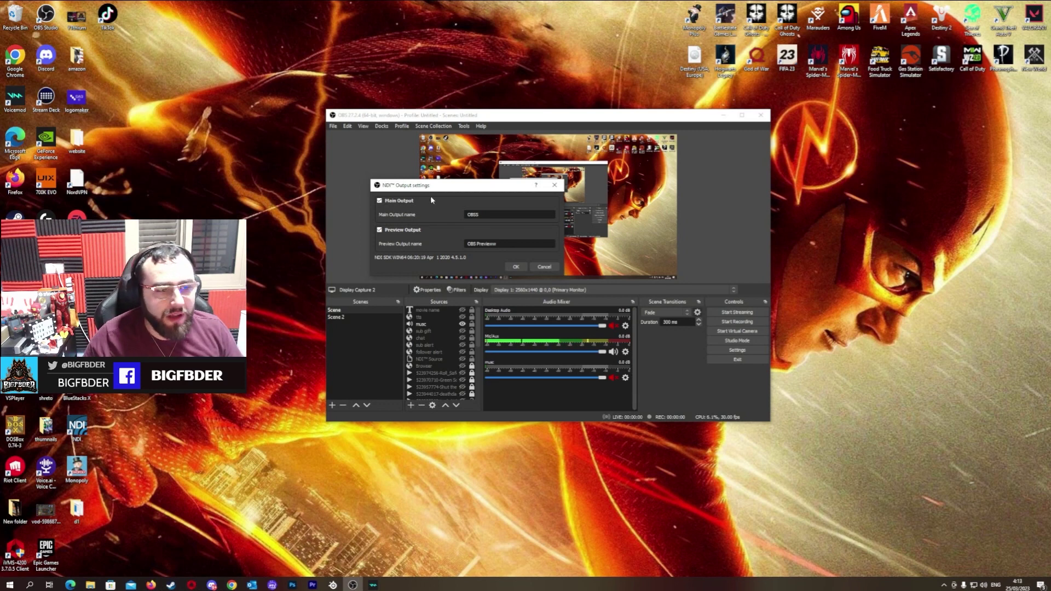
{"action": "left_click_drag", "start_coordinate": [444, 190], "coordinate": [442, 196]}
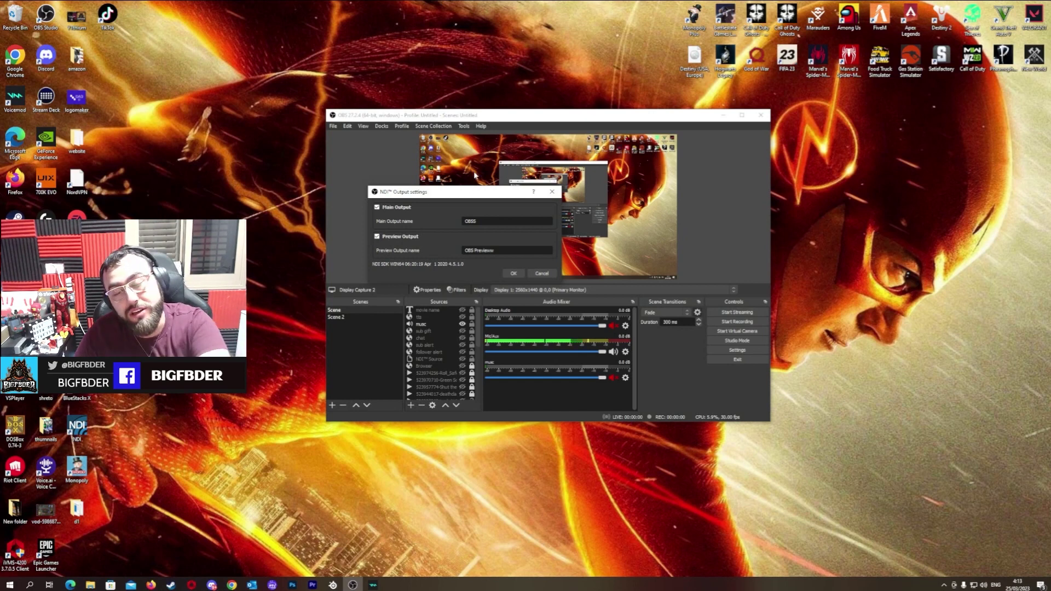
{"action": "left_click_drag", "start_coordinate": [460, 196], "coordinate": [437, 199]}
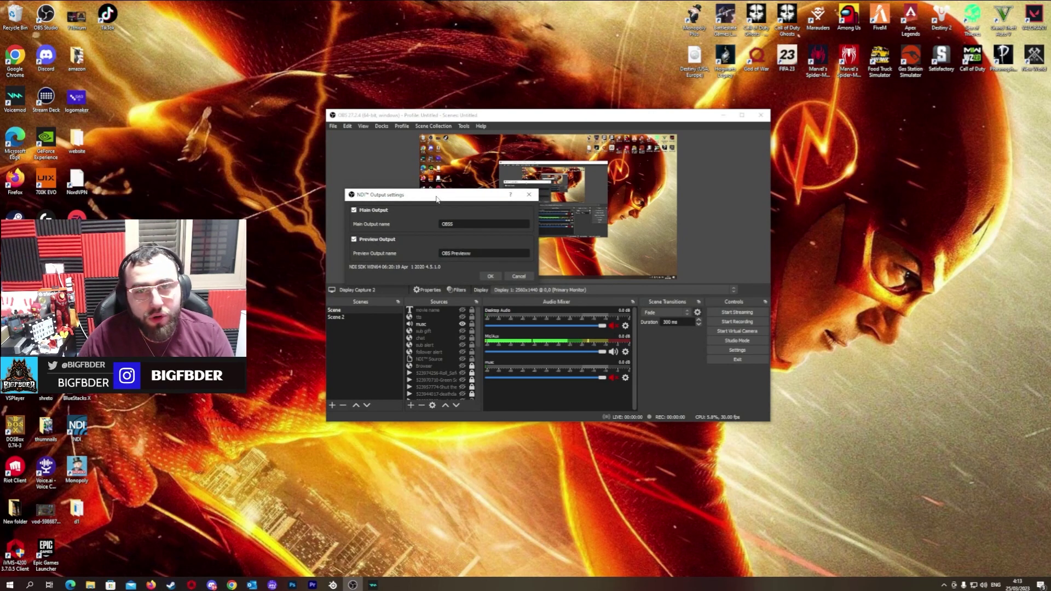
Add a trial NDI source, check its source-name list, then delete NDI Source 2.
{"action": "left_click", "coordinate": [528, 194]}
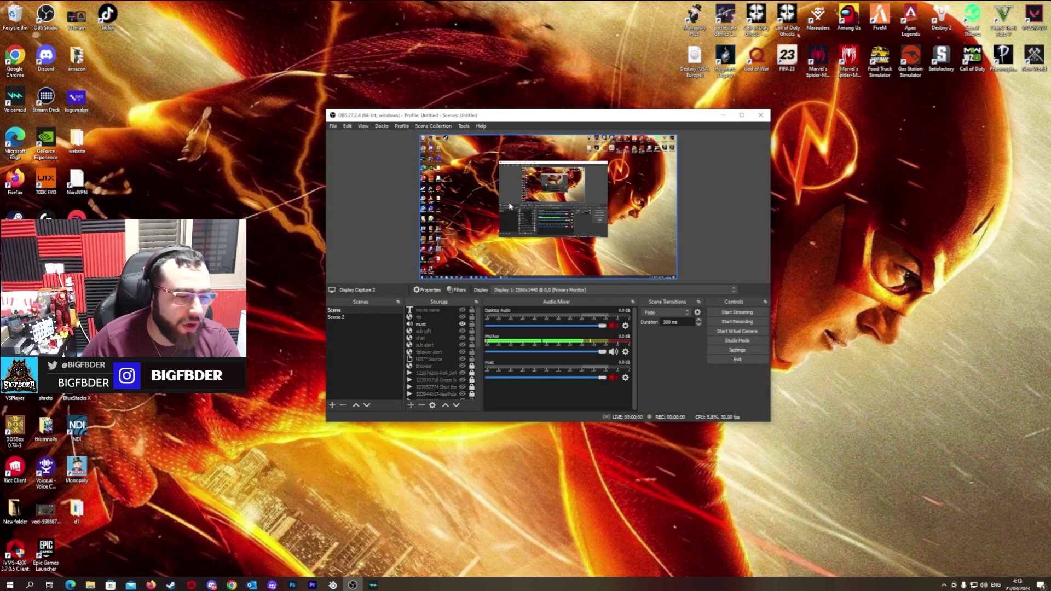
{"action": "left_click", "coordinate": [414, 405]}
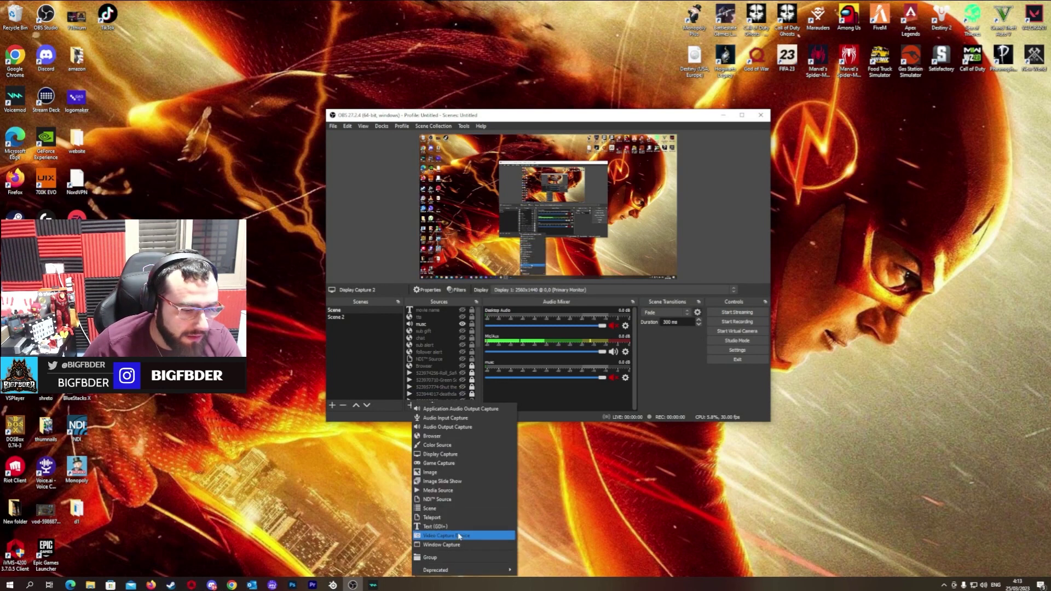
{"action": "left_click", "coordinate": [452, 500]}
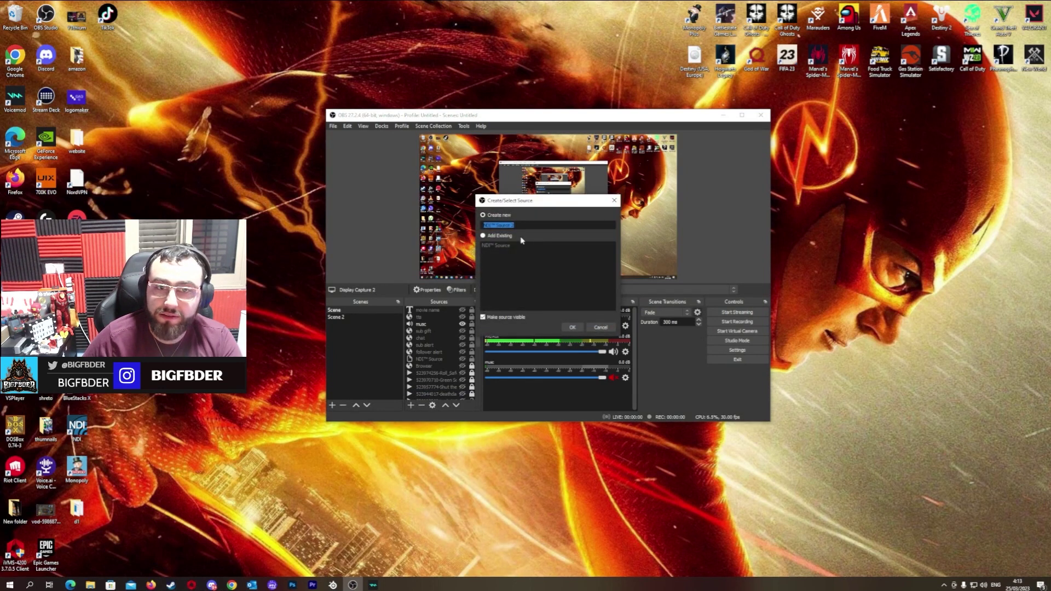
{"action": "left_click", "coordinate": [573, 327]}
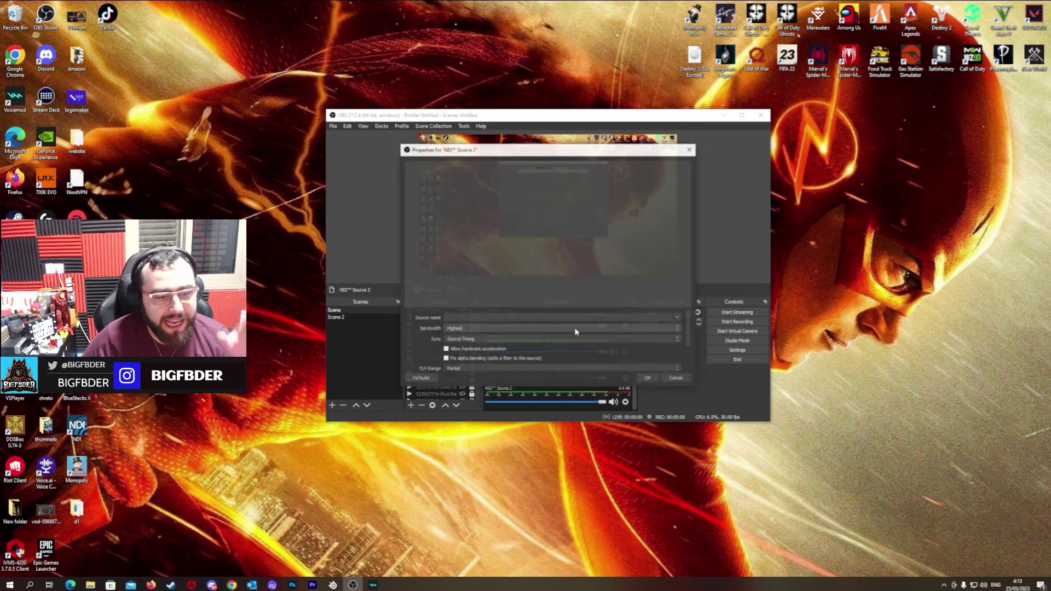
{"action": "left_click", "coordinate": [678, 319]}
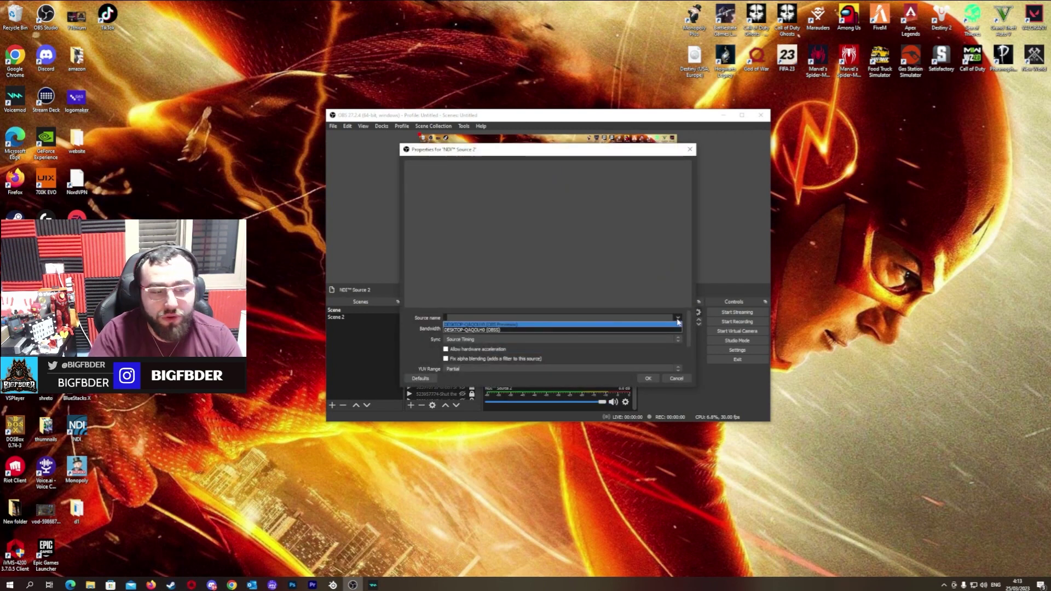
{"action": "left_click", "coordinate": [538, 331]}
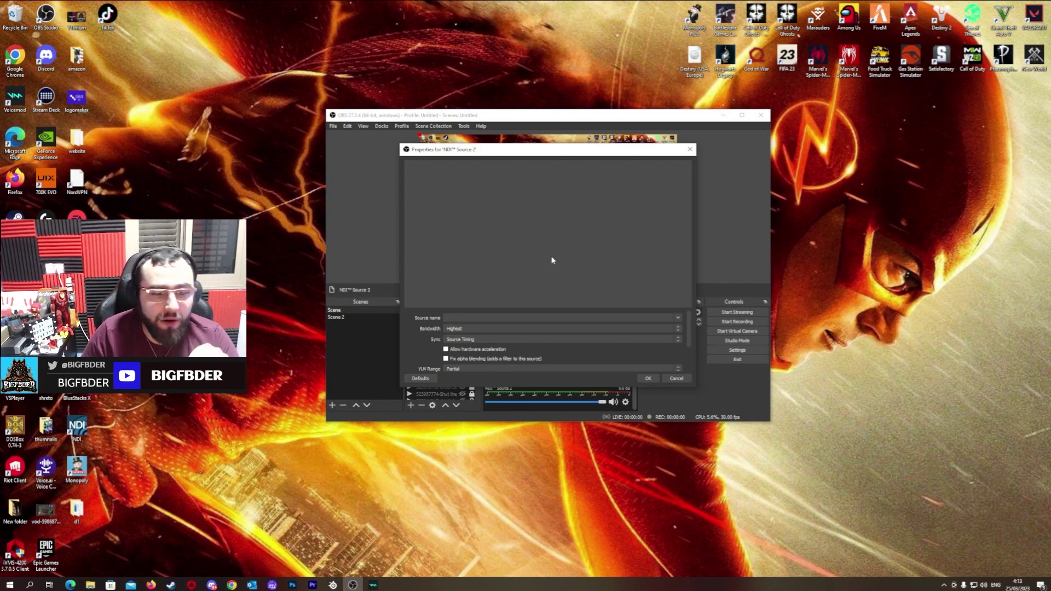
{"action": "left_click", "coordinate": [677, 378]}
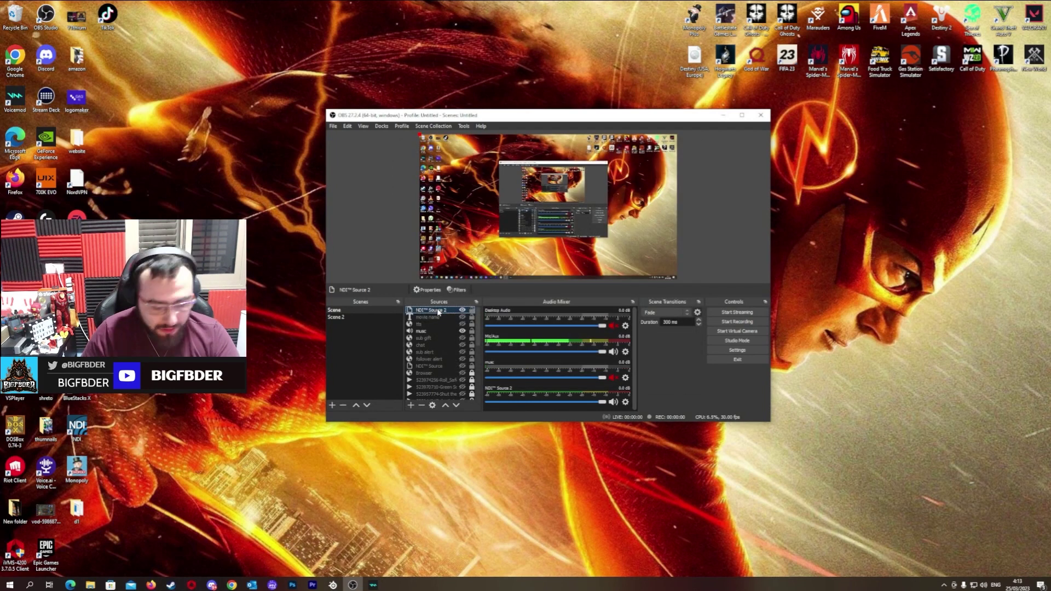
{"action": "key", "text": "Delete"}
{"action": "key", "text": "Return"}
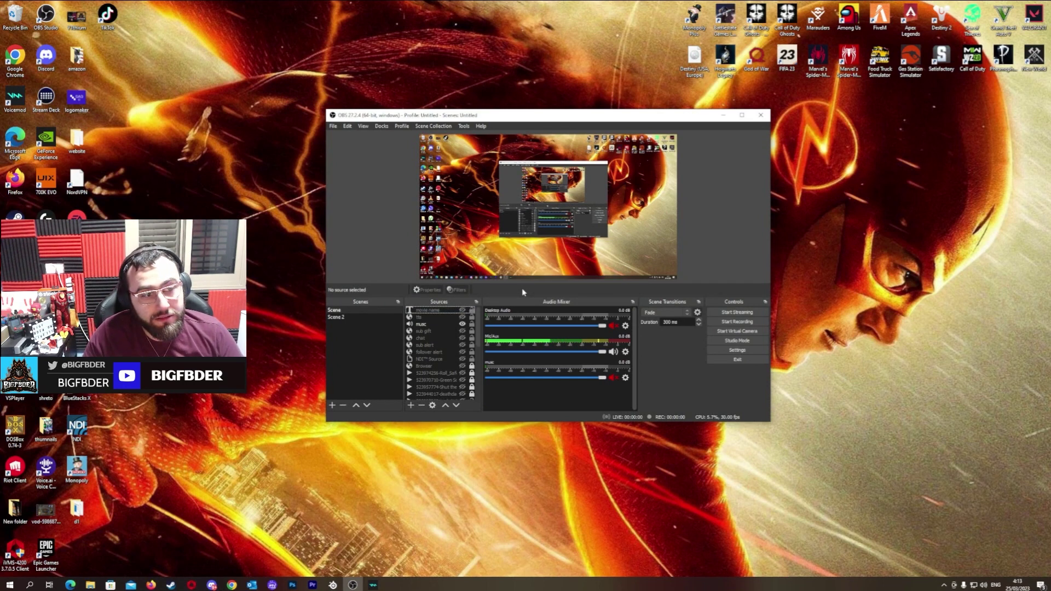
Review Tools > NDI Output settings once more without changes, then open the Windows Start menu.
{"action": "left_click", "coordinate": [464, 126]}
{"action": "left_click", "coordinate": [479, 205]}
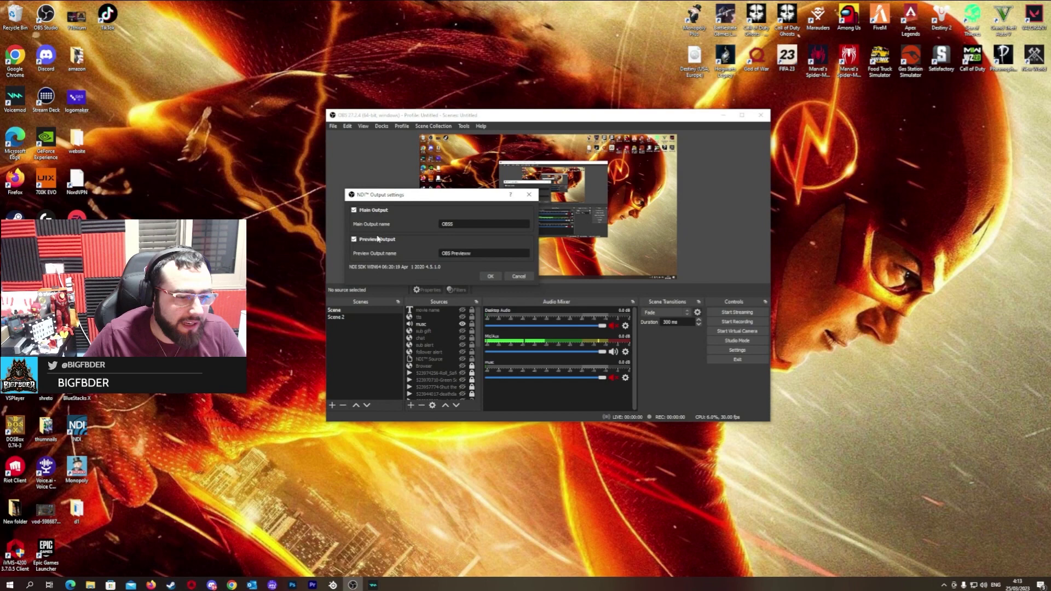
{"action": "left_click", "coordinate": [512, 277]}
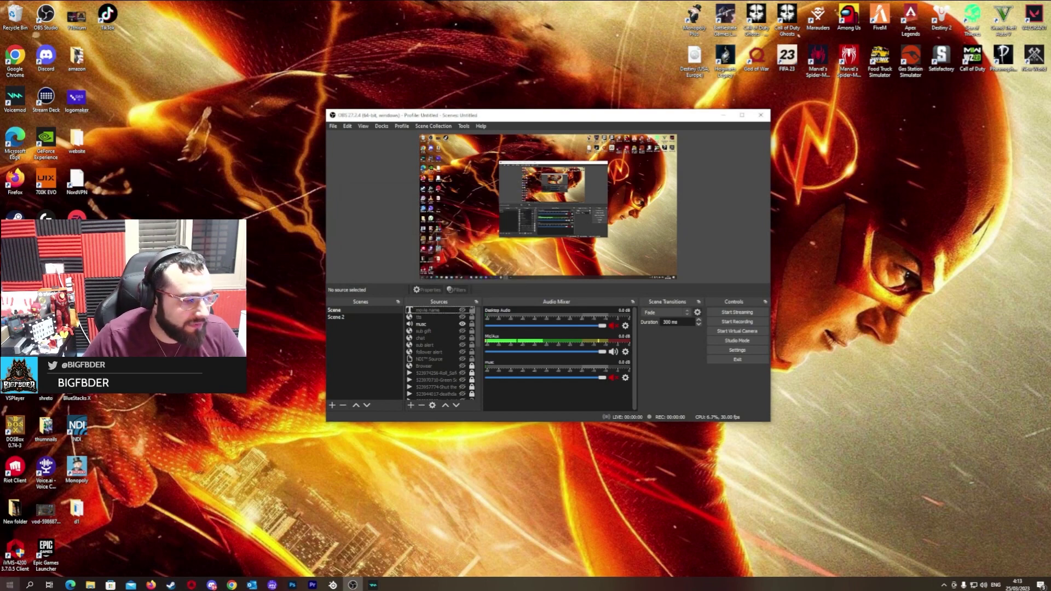
{"action": "left_click", "coordinate": [10, 585]}
Open Settings > Network & Internet > Ethernet and view the connection's Private network profile.
{"action": "left_click", "coordinate": [10, 548]}
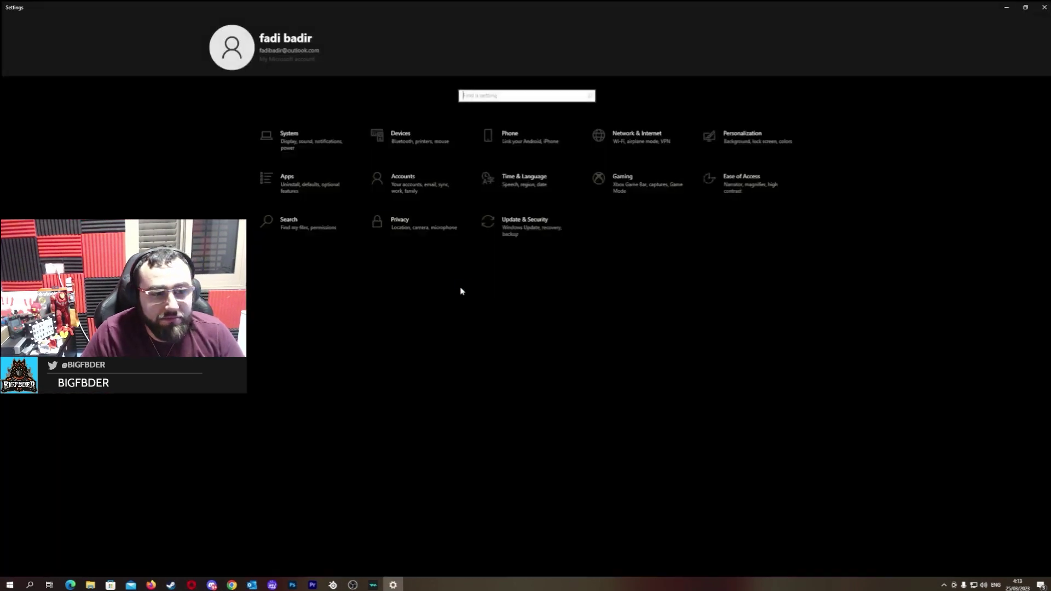
{"action": "left_click", "coordinate": [624, 140]}
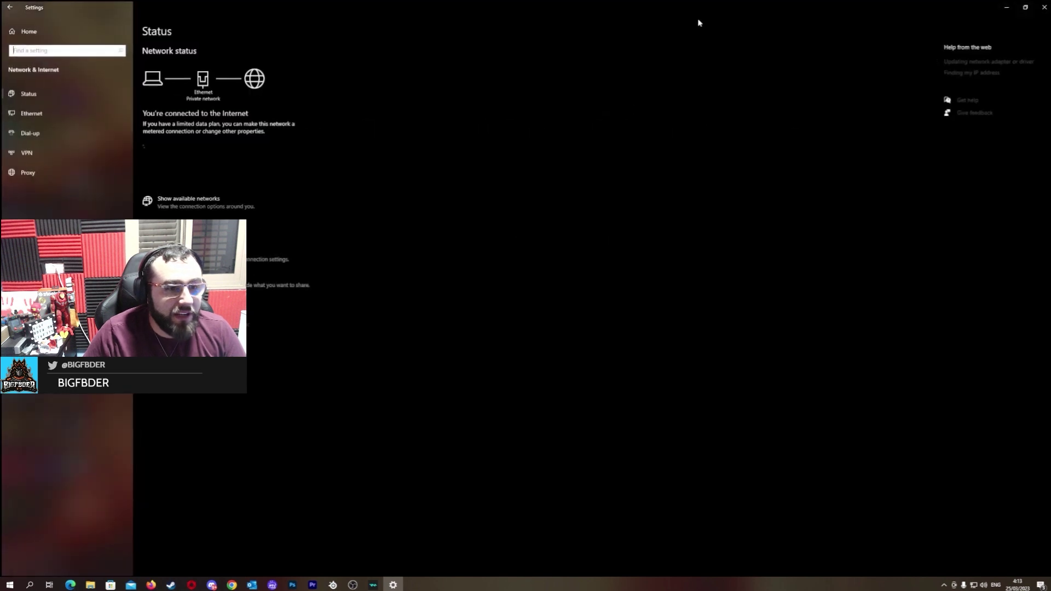
{"action": "left_click", "coordinate": [70, 111]}
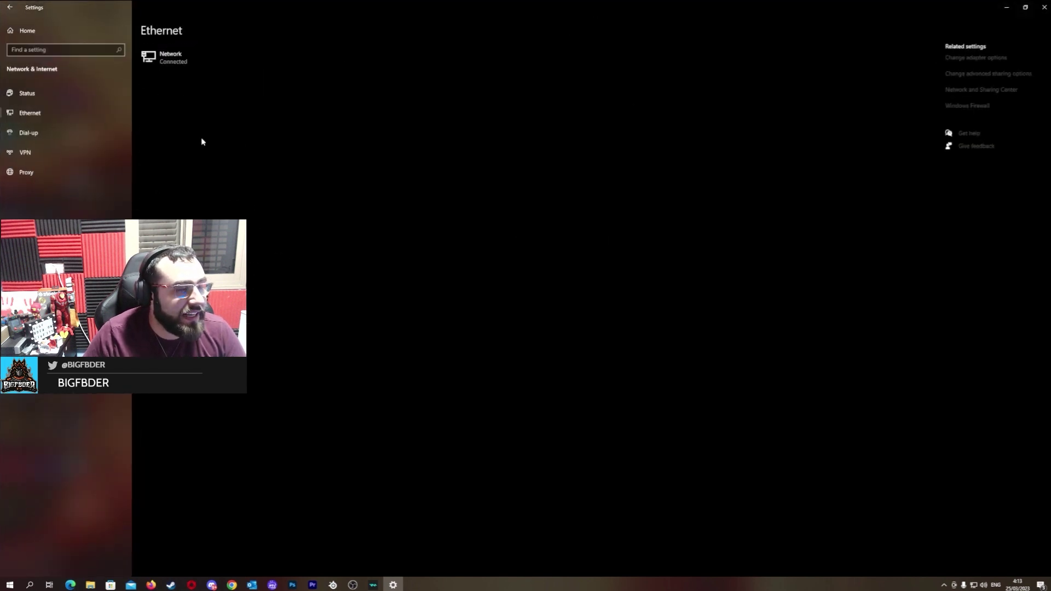
{"action": "double_click", "coordinate": [274, 5]}
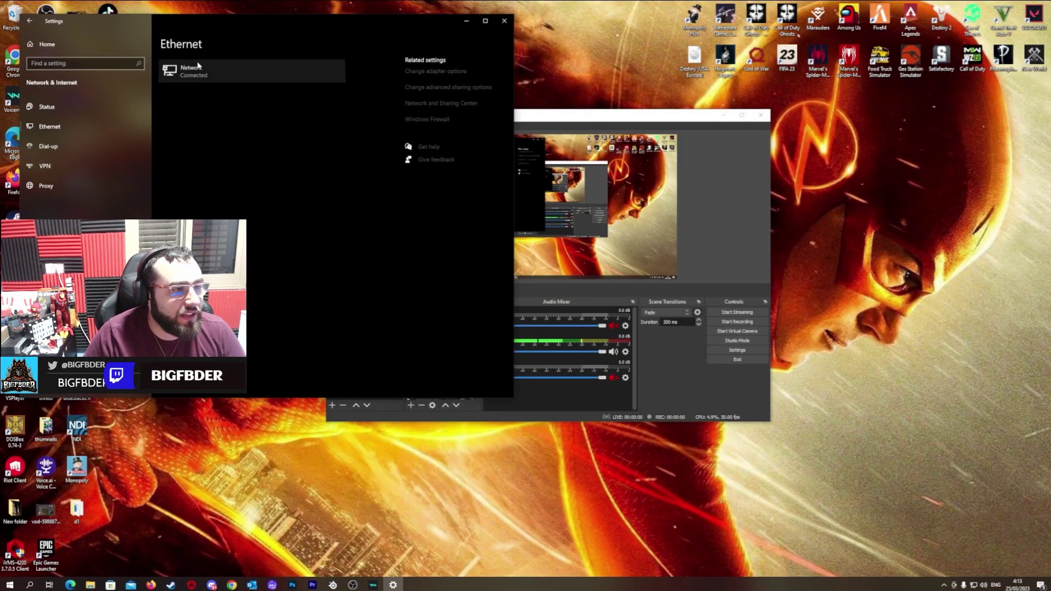
{"action": "left_click", "coordinate": [230, 71]}
Drag the Settings window to the right and a little lower on the desktop.
{"action": "left_click_drag", "start_coordinate": [322, 27], "coordinate": [710, 55]}
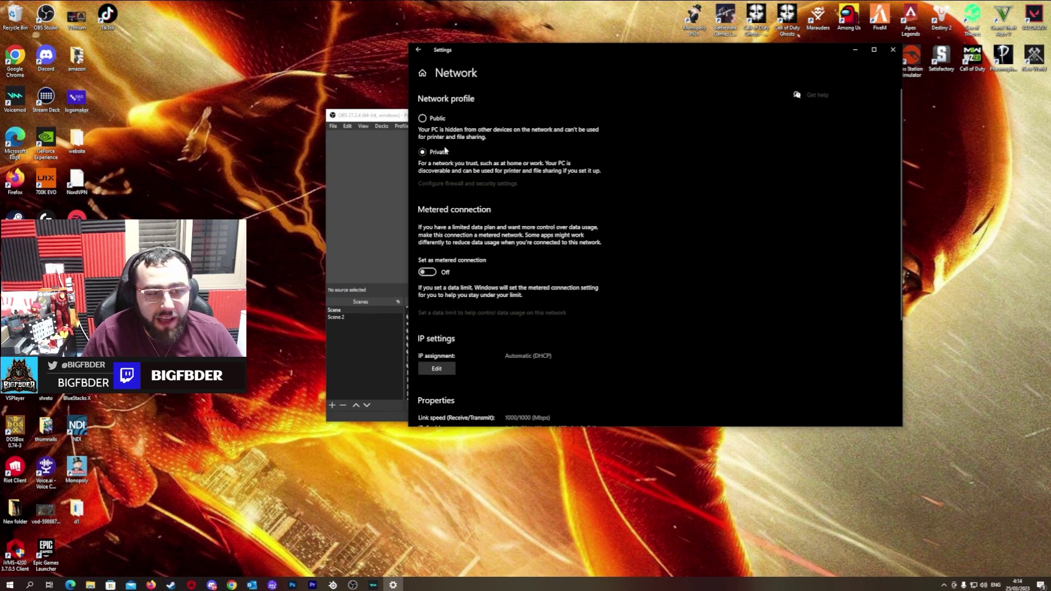
{"action": "left_click_drag", "start_coordinate": [583, 52], "coordinate": [581, 84]}
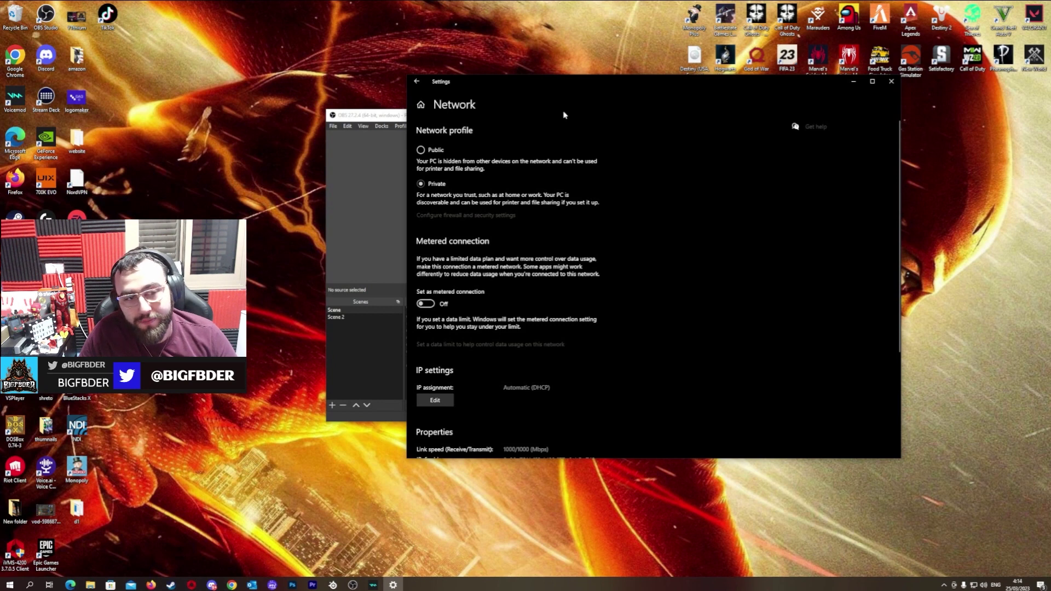
{"action": "left_click_drag", "start_coordinate": [709, 95], "coordinate": [703, 117]}
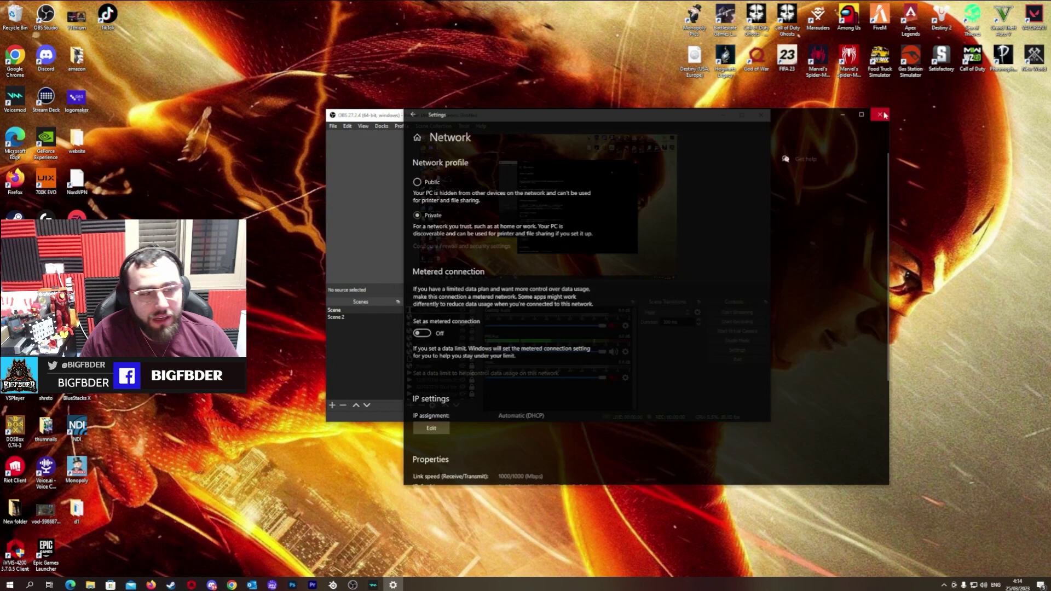
Close Windows Settings and view OBS's Help > About box showing version 27.2.4.
{"action": "left_click", "coordinate": [883, 112]}
{"action": "left_click", "coordinate": [481, 126]}
{"action": "left_click", "coordinate": [488, 197]}
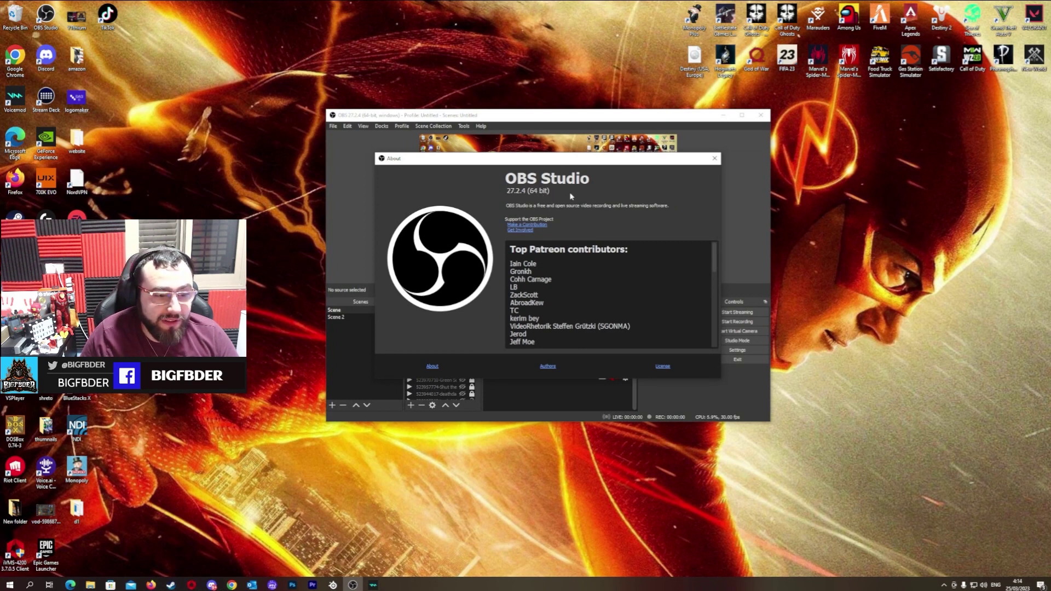
{"action": "left_click", "coordinate": [714, 158]}
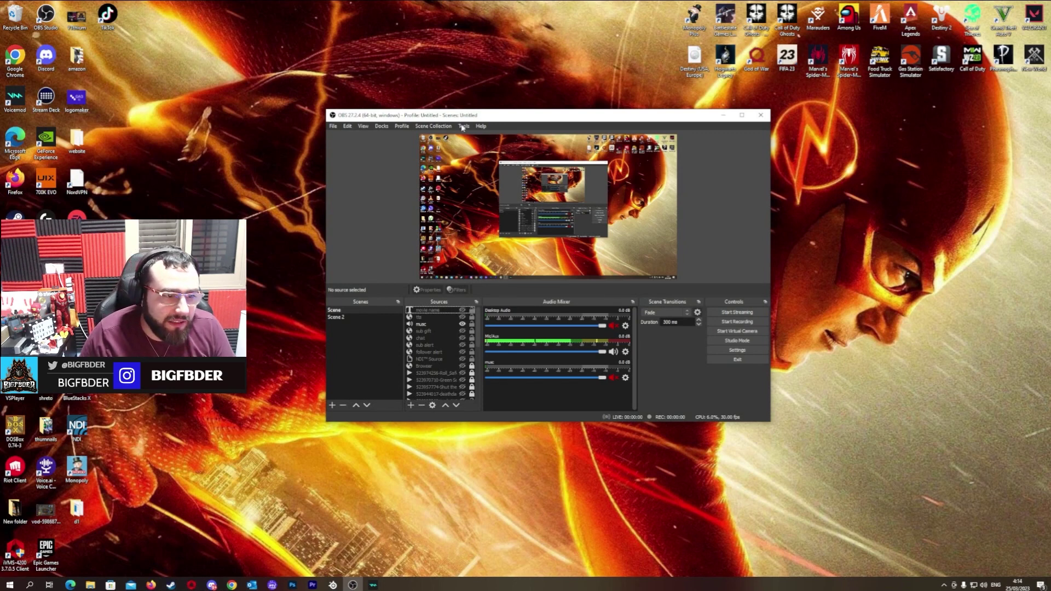
{"action": "left_click", "coordinate": [463, 127]}
{"action": "left_click", "coordinate": [500, 204]}
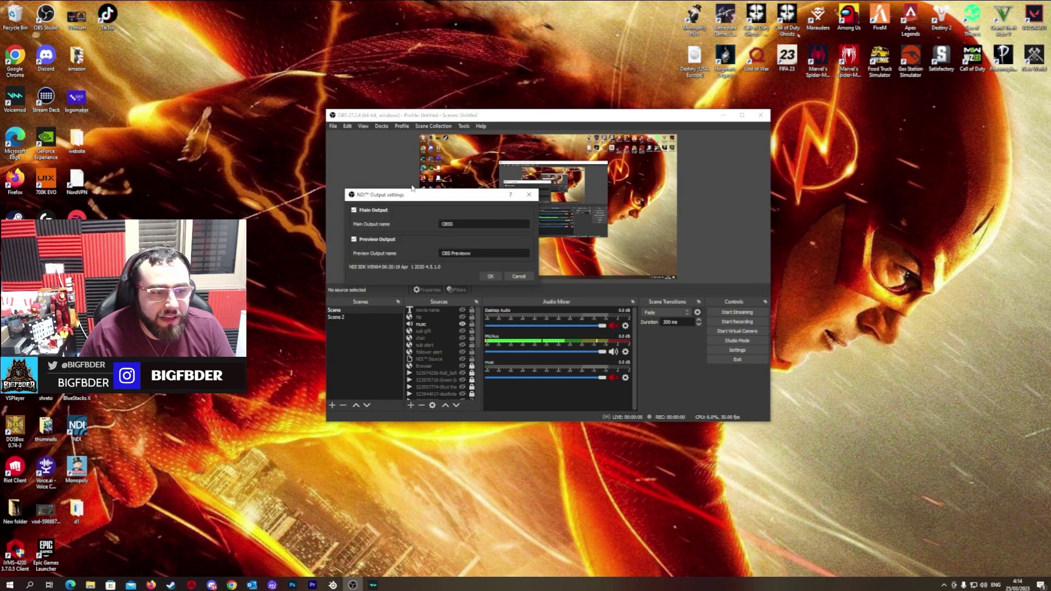
{"action": "mouse_move", "coordinate": [412, 191]}
{"action": "left_mouse_down"}
{"action": "mouse_move", "coordinate": [527, 165]}
{"action": "mouse_move", "coordinate": [717, 147]}
{"action": "left_mouse_up"}
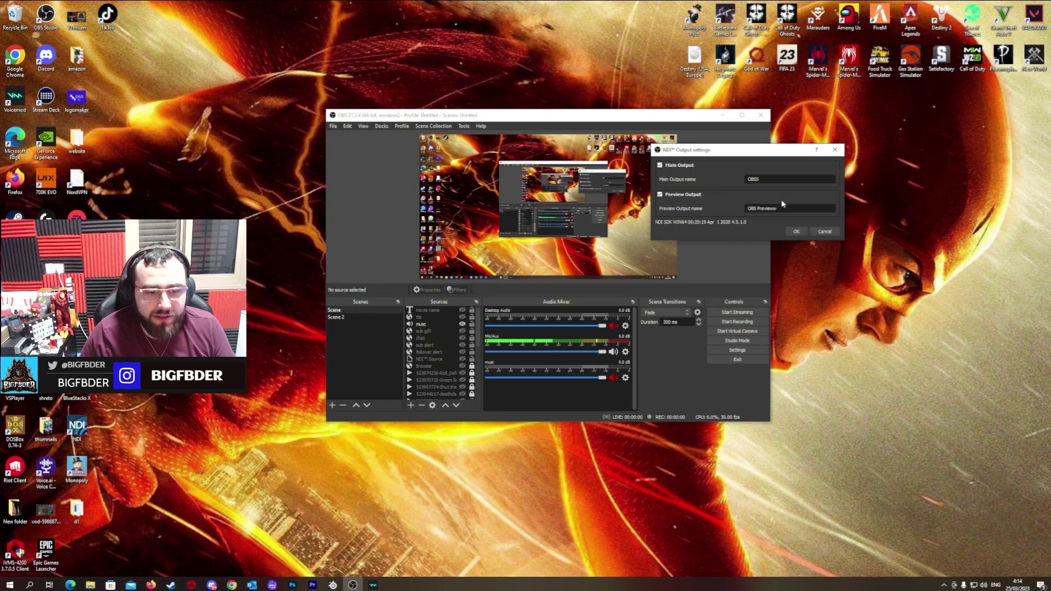
{"action": "left_click", "coordinate": [825, 232]}
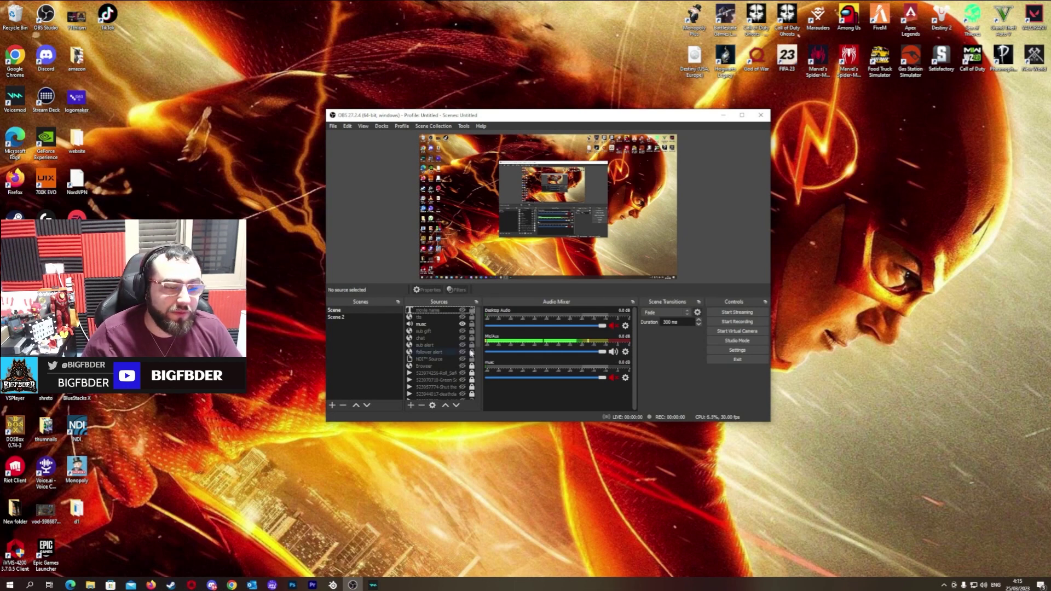
{"action": "scroll", "coordinate": [466, 351], "scroll_direction": "down", "scroll_amount": 1}
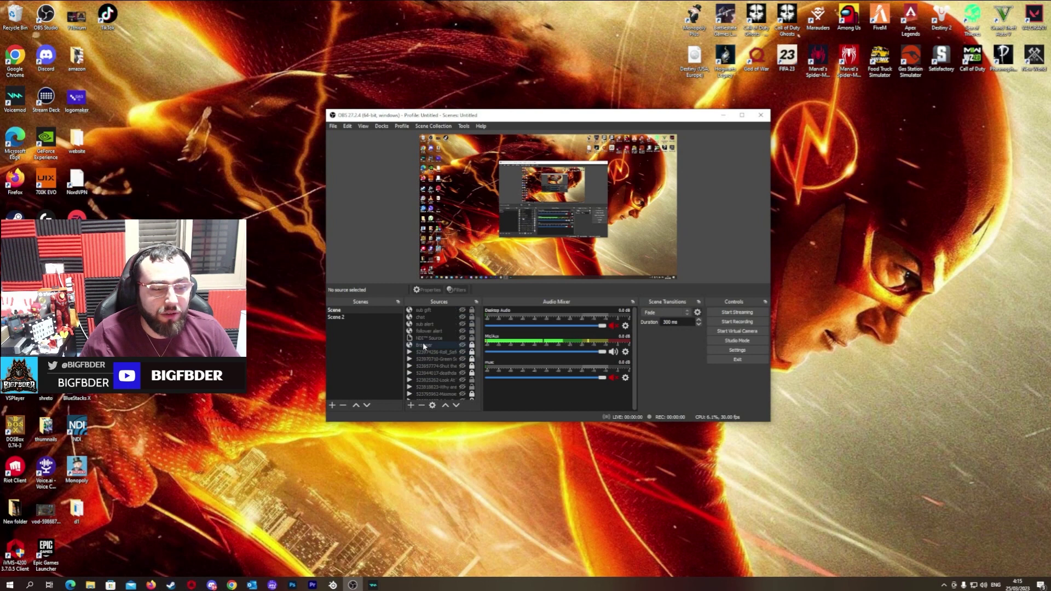
{"action": "left_click", "coordinate": [416, 353]}
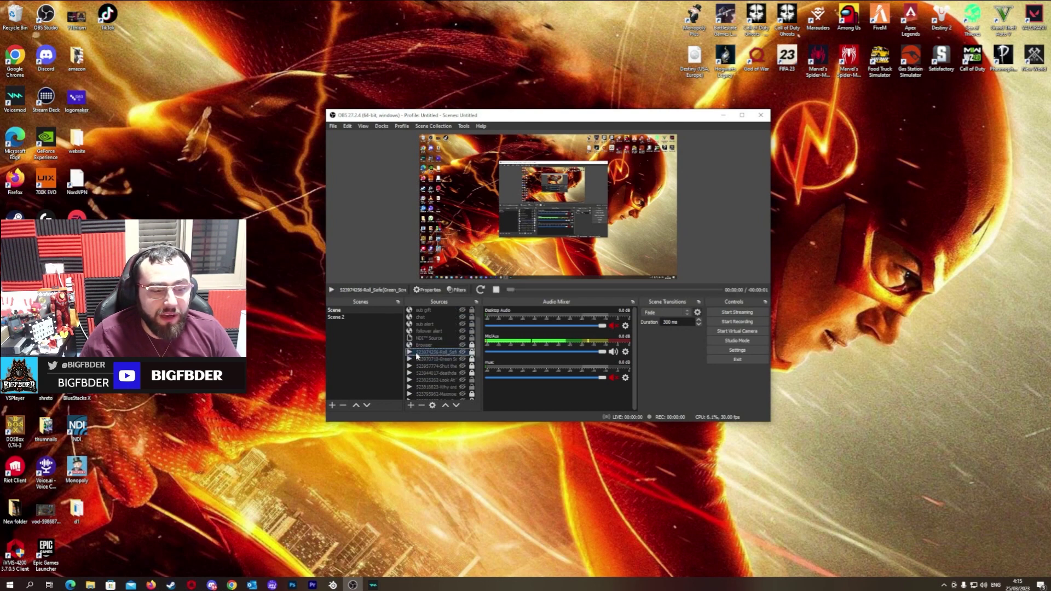
{"action": "left_click", "coordinate": [462, 353]}
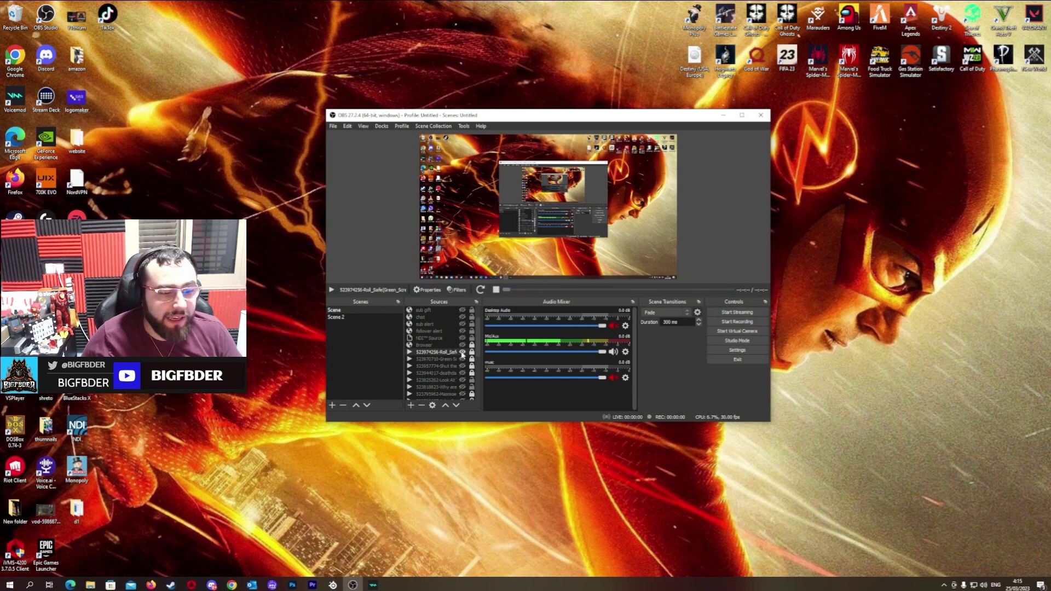
{"action": "left_click", "coordinate": [463, 353]}
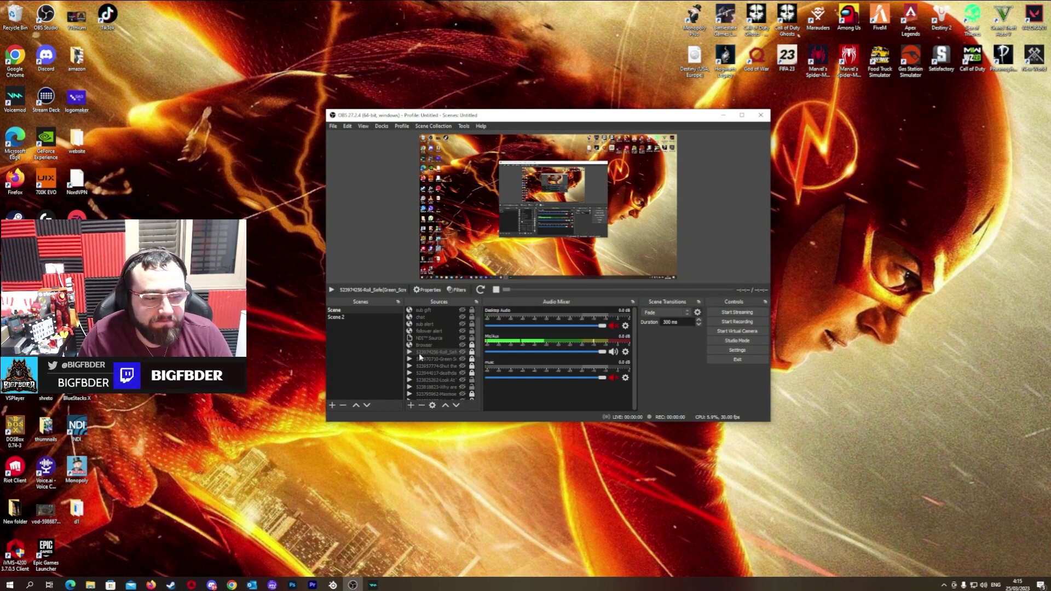
{"action": "scroll", "coordinate": [419, 353], "scroll_direction": "down", "scroll_amount": 2}
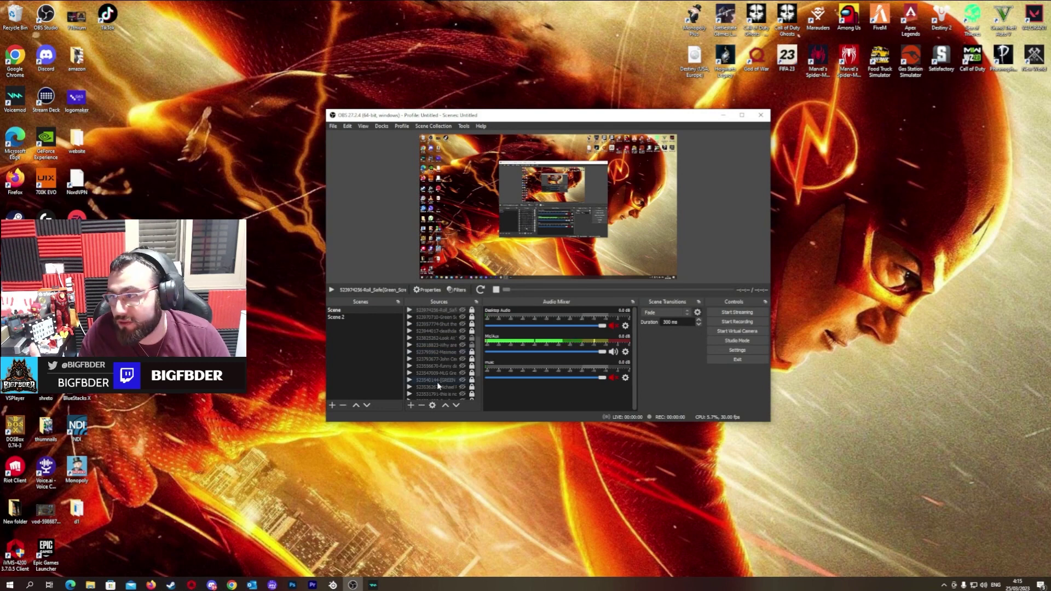
{"action": "scroll", "coordinate": [417, 332], "scroll_direction": "up", "scroll_amount": 3}
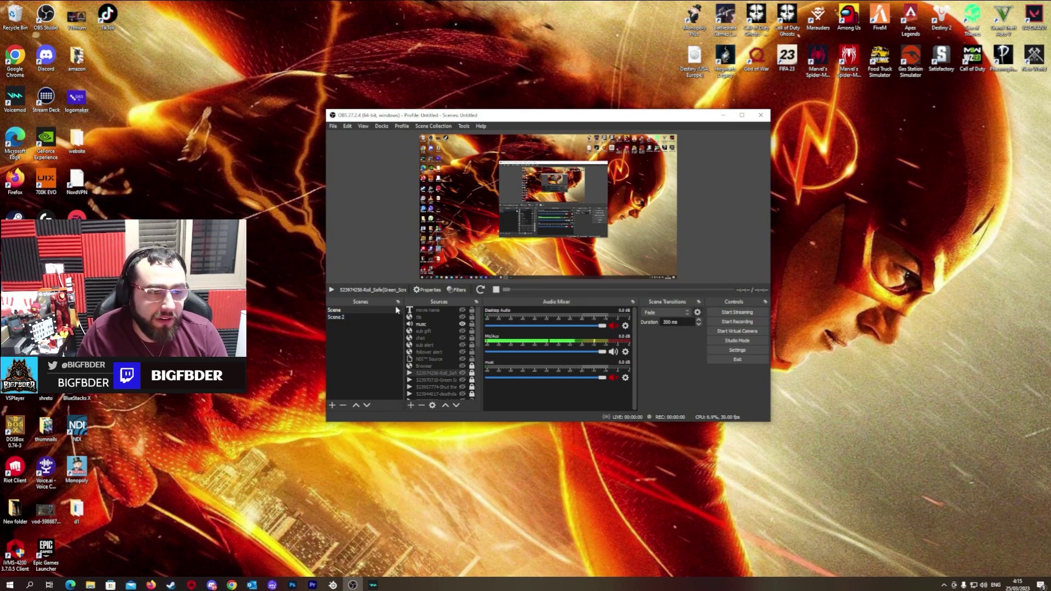
{"action": "scroll", "coordinate": [430, 347], "scroll_direction": "down", "scroll_amount": 5}
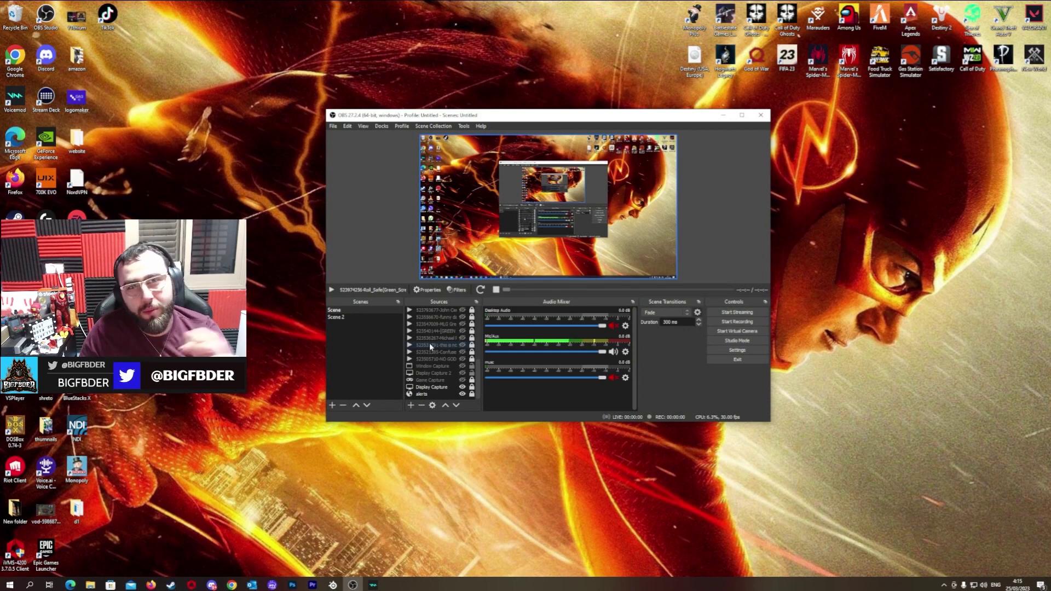
{"action": "scroll", "coordinate": [432, 357], "scroll_direction": "up", "scroll_amount": 5}
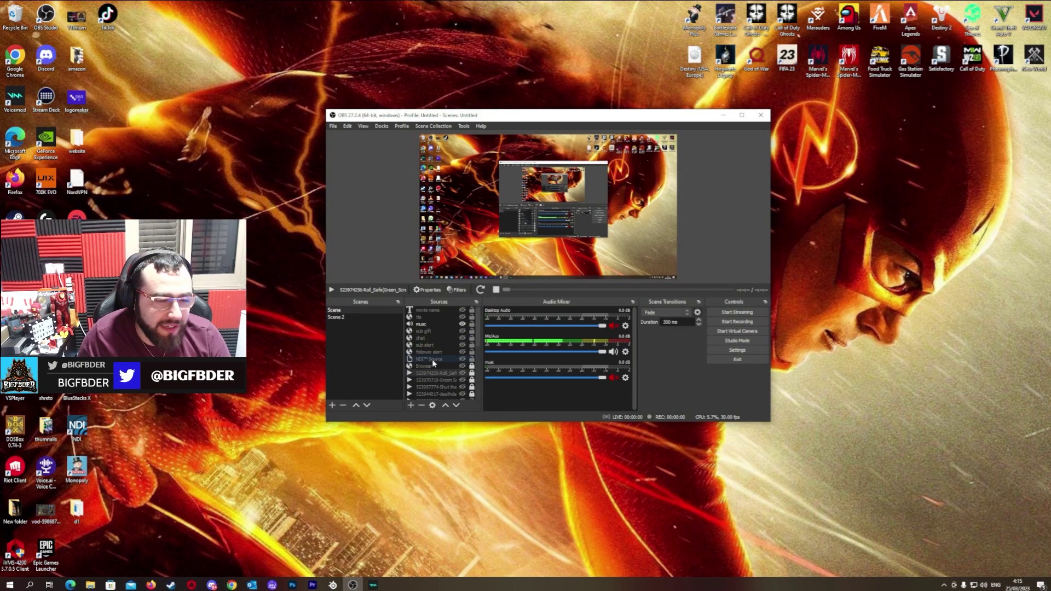
{"action": "scroll", "coordinate": [432, 359], "scroll_direction": "down", "scroll_amount": 5}
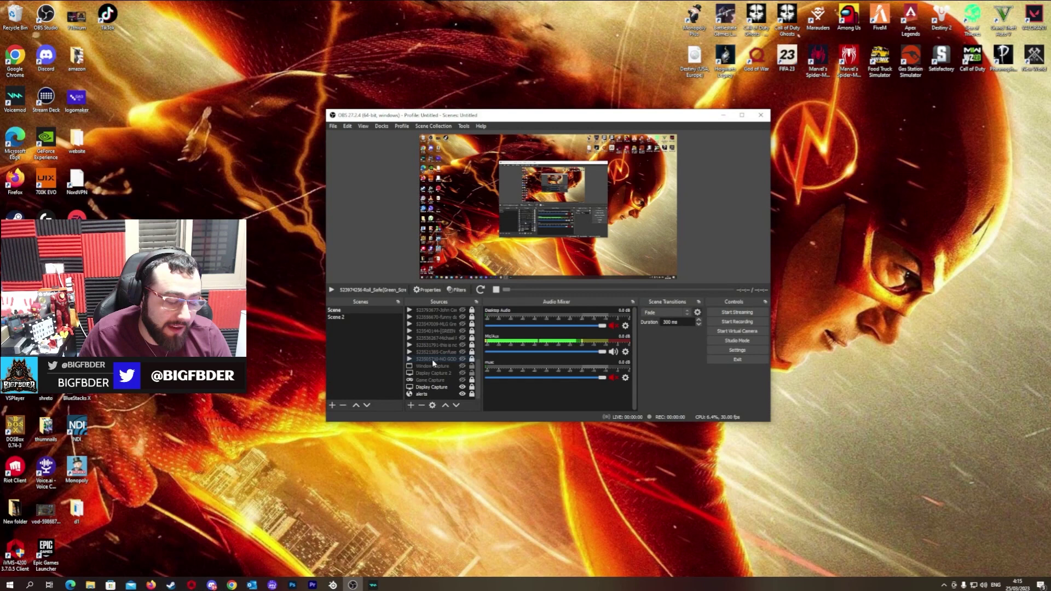
{"action": "scroll", "coordinate": [432, 359], "scroll_direction": "up", "scroll_amount": 1}
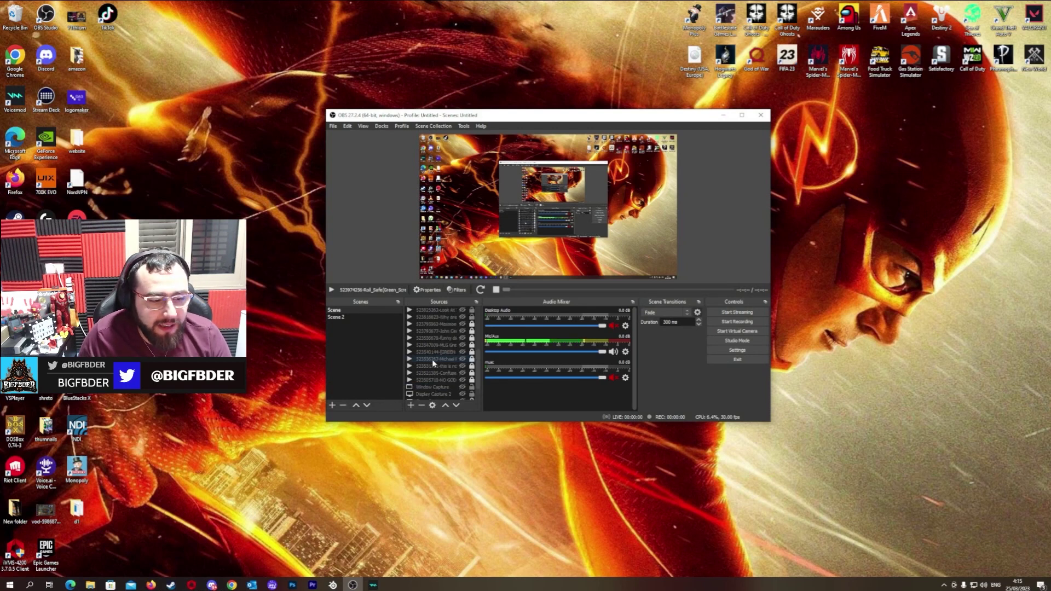
{"action": "scroll", "coordinate": [432, 359], "scroll_direction": "up", "scroll_amount": 5}
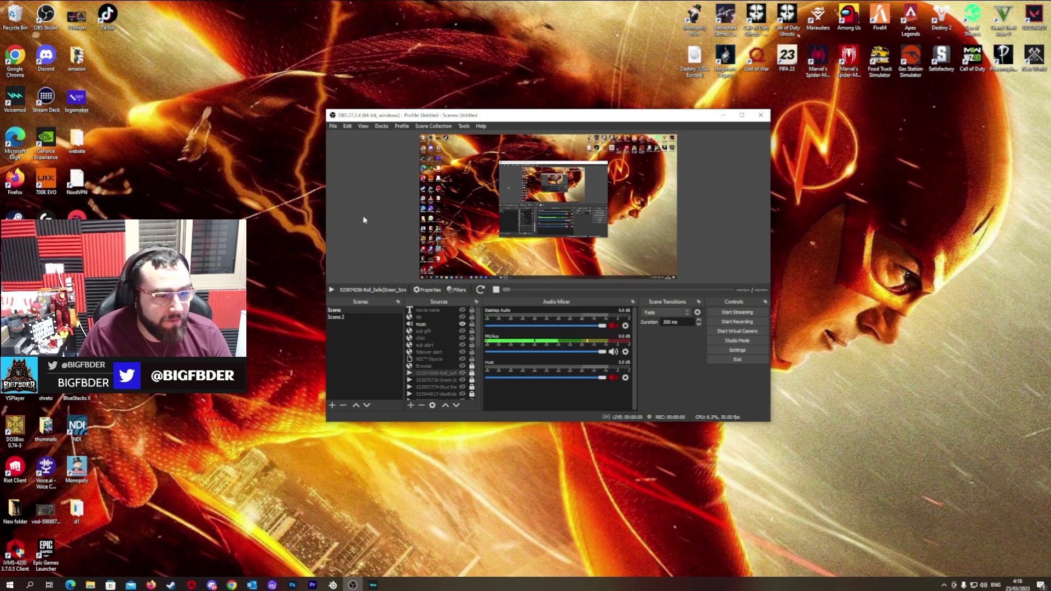
Shift the OBS window up and to the right in three title-bar drags.
{"action": "left_click_drag", "start_coordinate": [445, 119], "coordinate": [452, 135]}
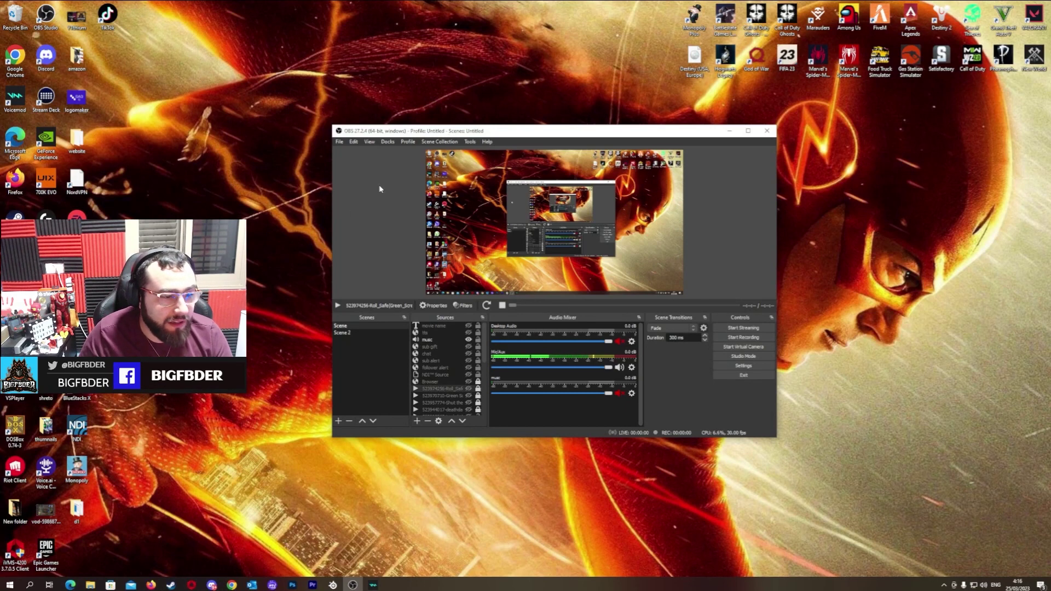
{"action": "left_click_drag", "start_coordinate": [459, 132], "coordinate": [468, 111]}
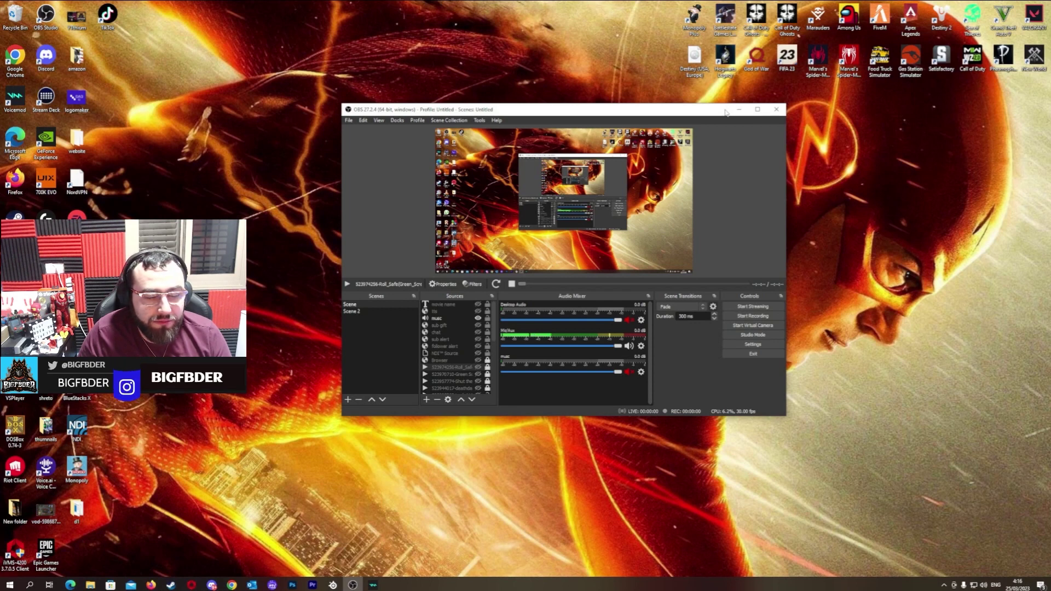
{"action": "left_click_drag", "start_coordinate": [725, 112], "coordinate": [737, 100]}
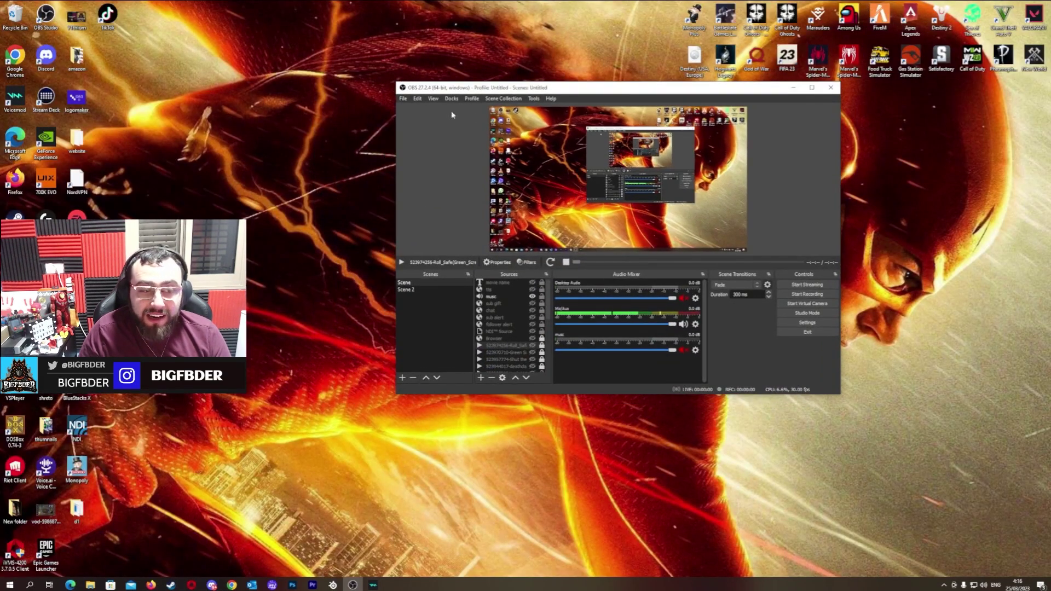
{"action": "left_click", "coordinate": [534, 98]}
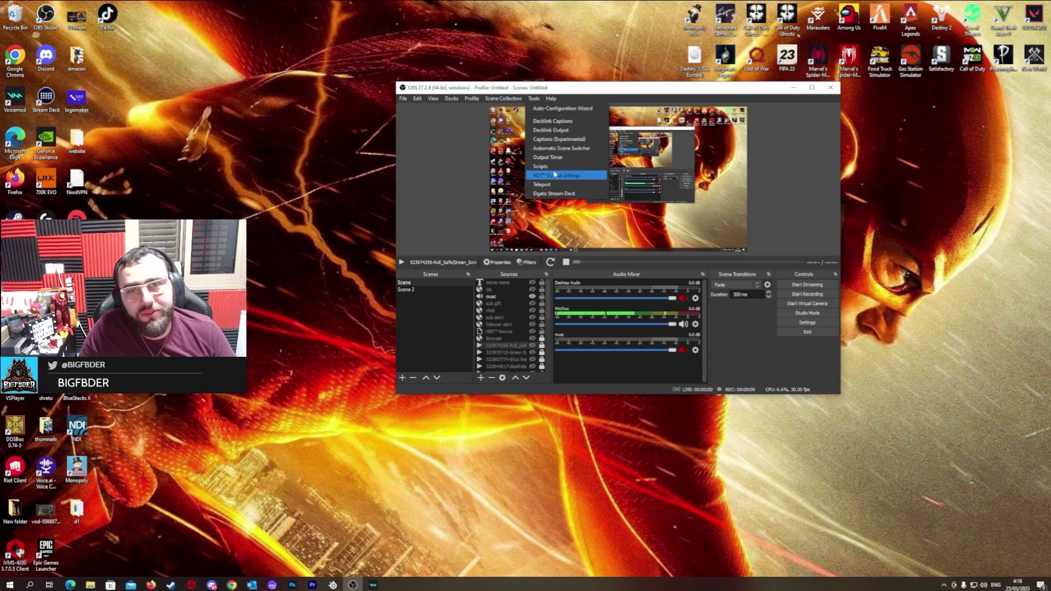
{"action": "left_click", "coordinate": [797, 141]}
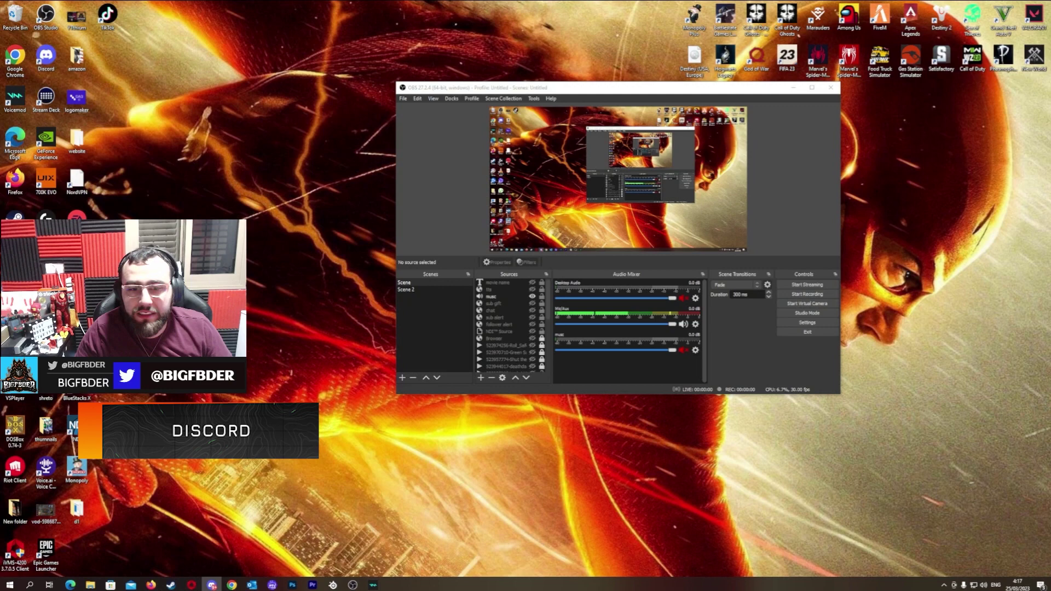
Switch to Discord, scroll through the tech-help channel, then minimise Discord.
{"action": "key", "text": "alt+Tab"}
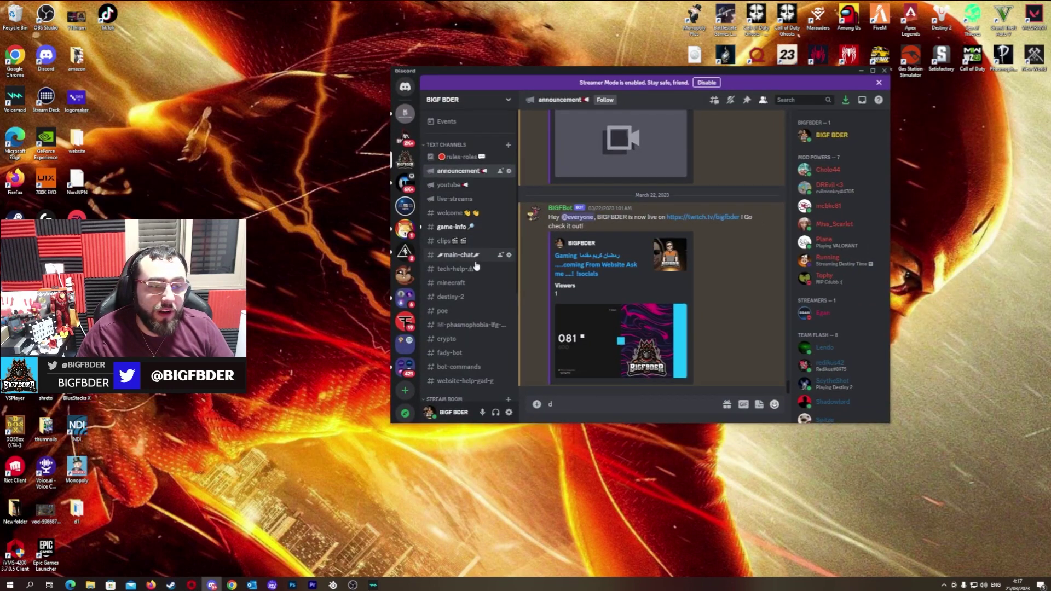
{"action": "left_click", "coordinate": [469, 269]}
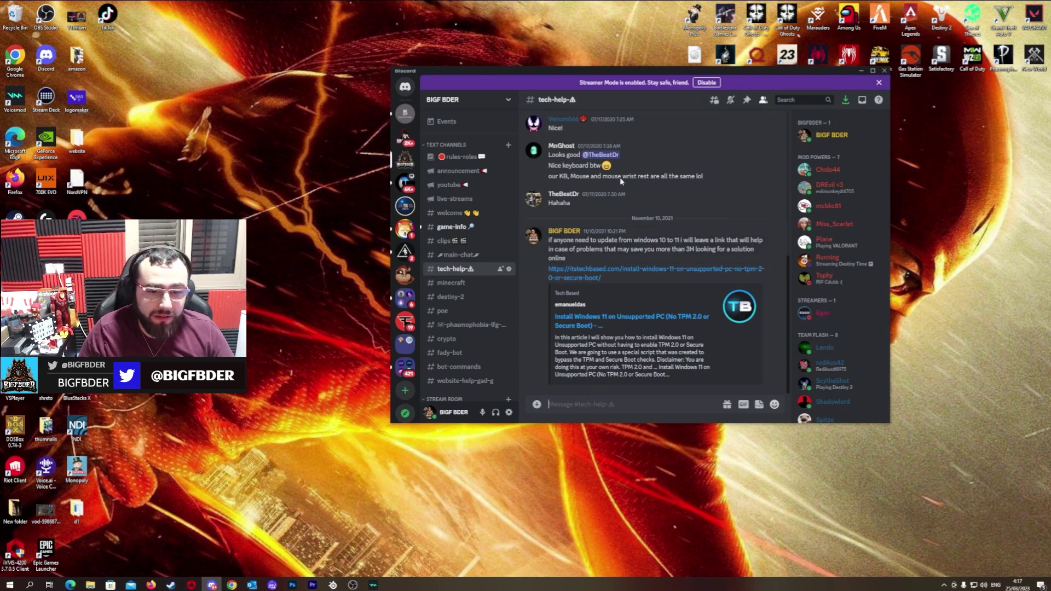
{"action": "scroll", "coordinate": [507, 228], "scroll_direction": "down", "scroll_amount": 5}
{"action": "scroll", "coordinate": [838, 230], "scroll_direction": "down", "scroll_amount": 1}
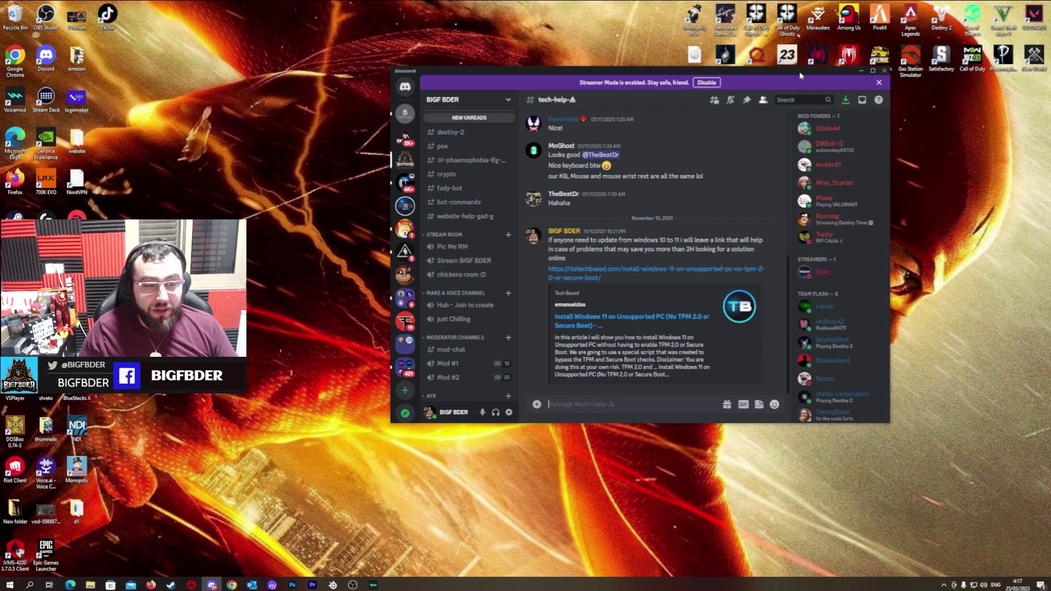
{"action": "left_click_drag", "start_coordinate": [843, 74], "coordinate": [926, 77]}
{"action": "left_click", "coordinate": [943, 75]}
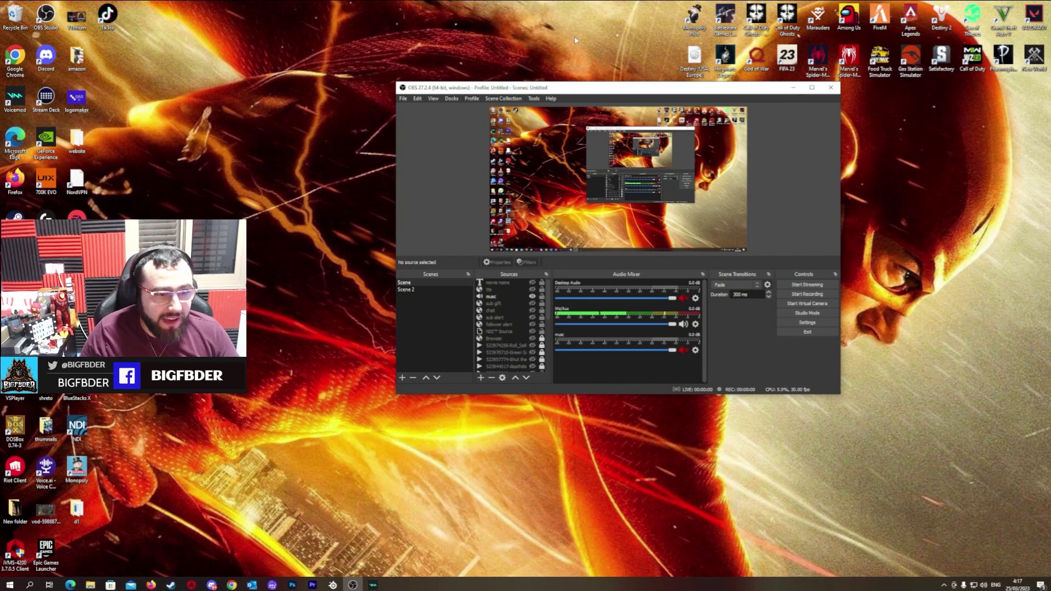
Check the Tools menu's NDI Output entry, then drag OBS to the desktop's top-right corner.
{"action": "left_click", "coordinate": [407, 97]}
{"action": "left_click", "coordinate": [563, 56]}
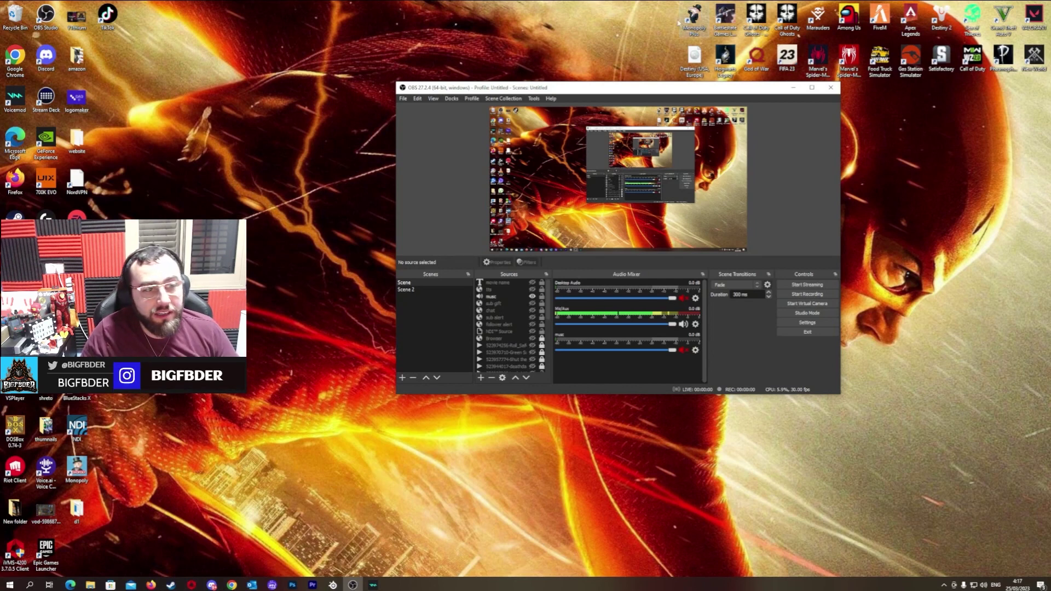
{"action": "left_click", "coordinate": [534, 99]}
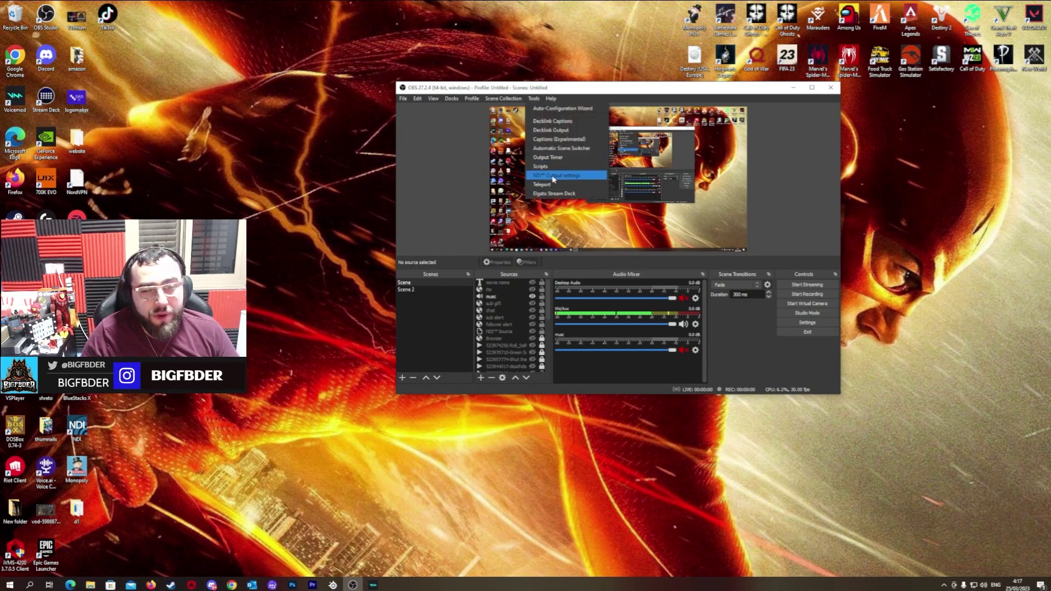
{"action": "left_click", "coordinate": [419, 174]}
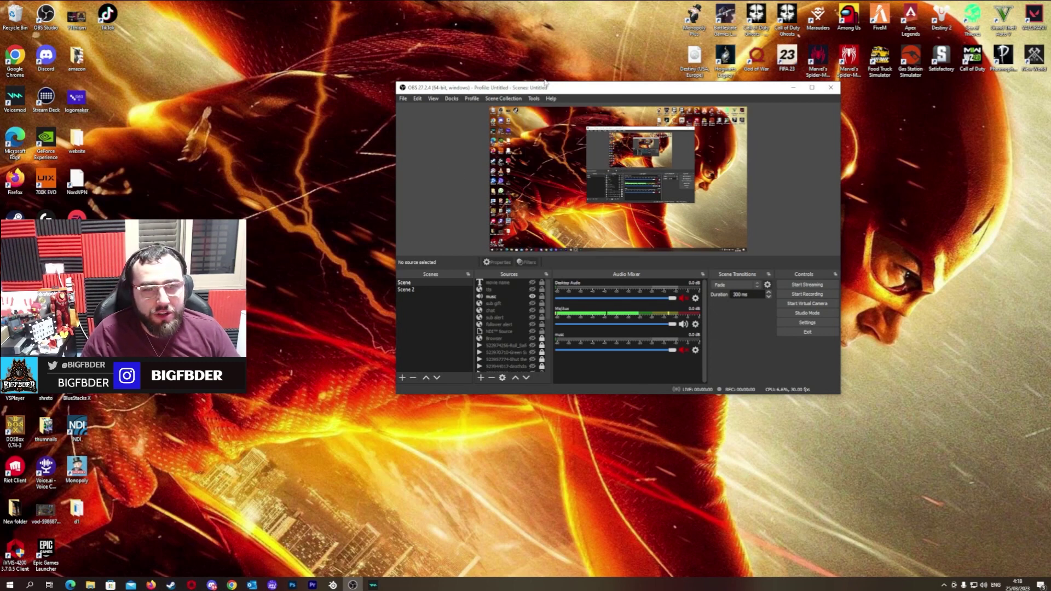
{"action": "mouse_move", "coordinate": [547, 88]}
{"action": "left_mouse_down"}
{"action": "mouse_move", "coordinate": [515, 79]}
{"action": "mouse_move", "coordinate": [767, 16]}
{"action": "left_mouse_up"}
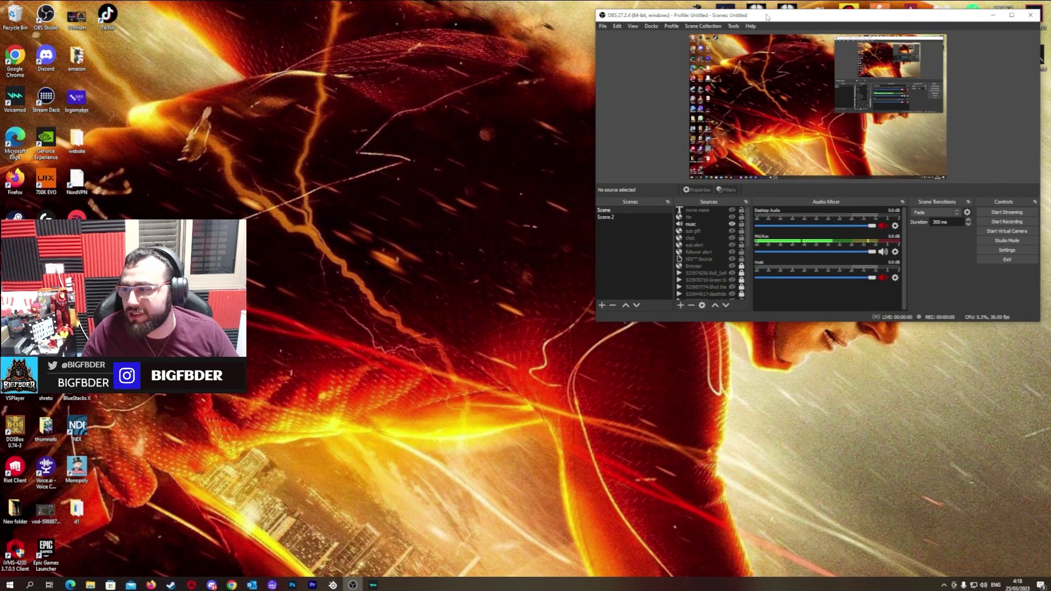